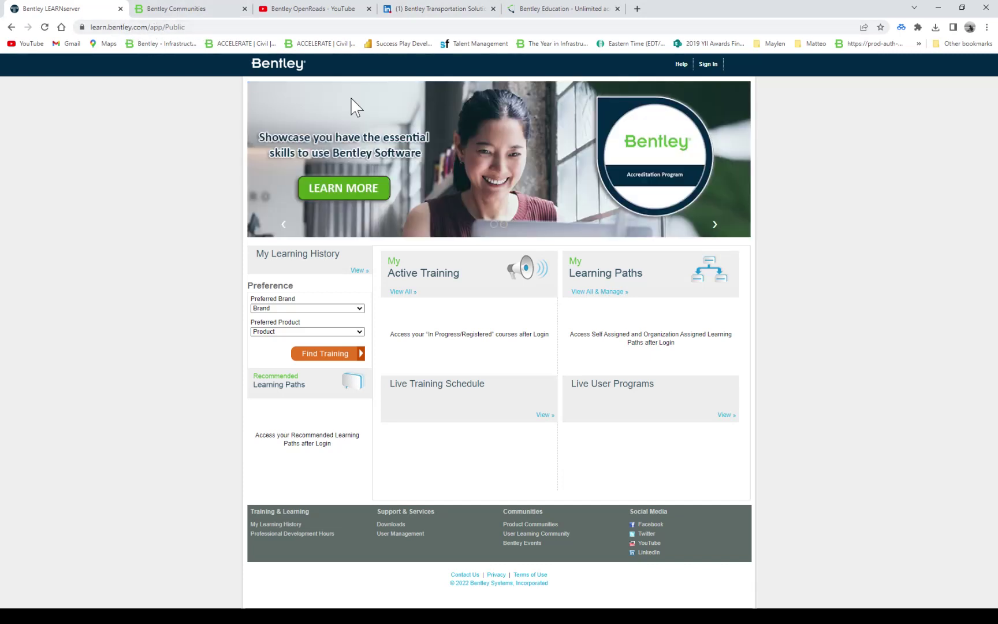
Switch from the LEARNserver home page to the Bentley Communities browser tab
click(197, 10)
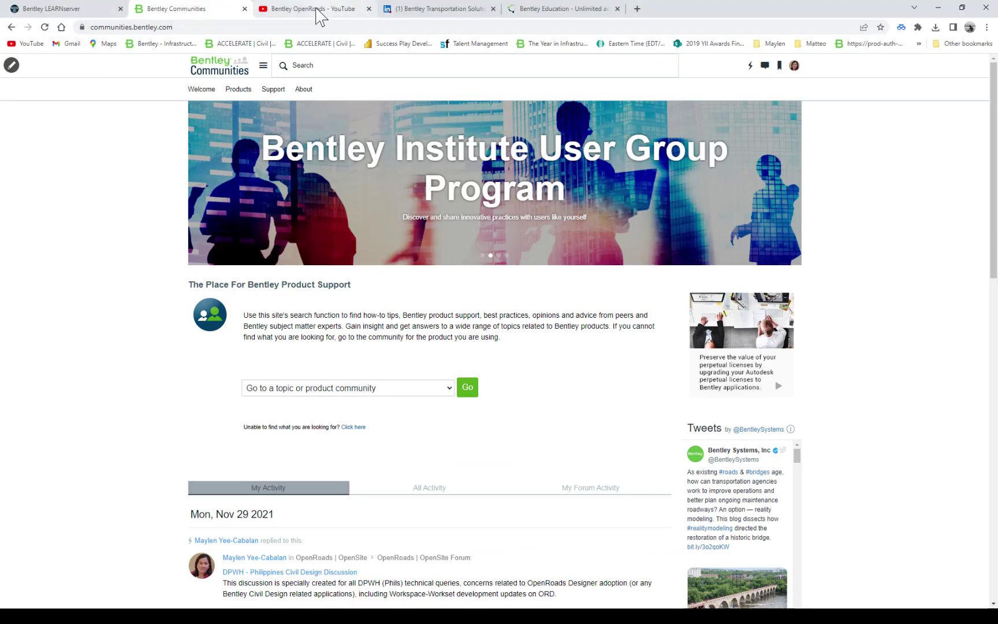
Switch to the Bentley OpenRoads YouTube channel browser tab
click(312, 11)
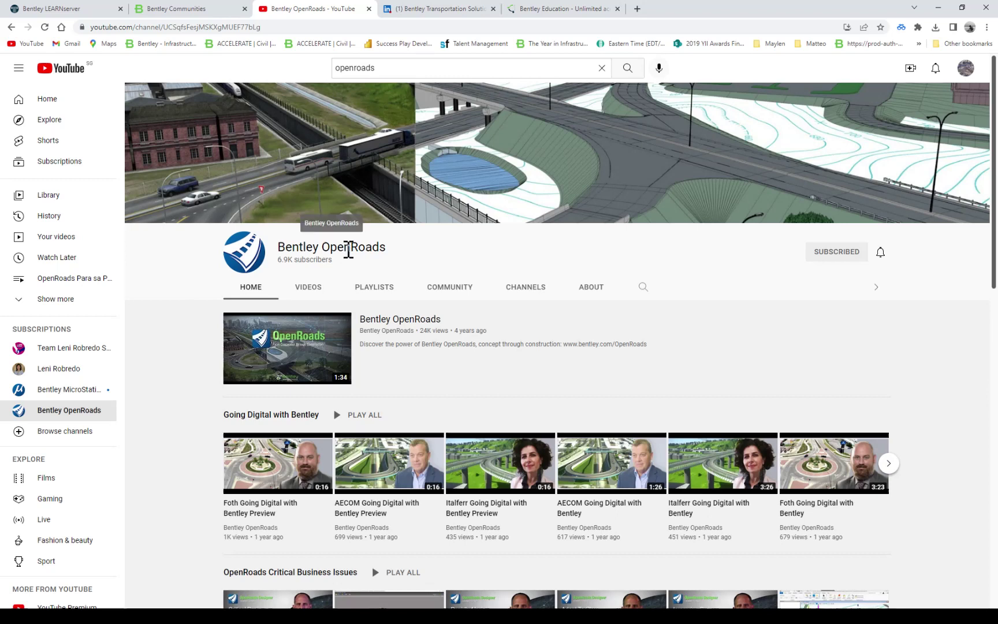
Switch to the Bentley Transportation Solutions LinkedIn browser tab
click(425, 10)
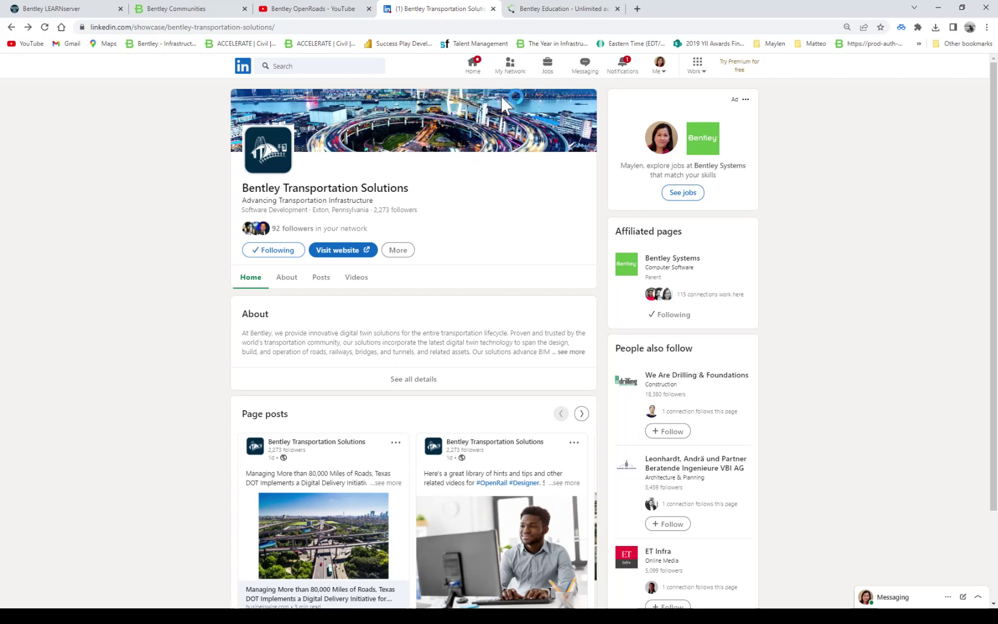
Switch to the Bentley Education site browser tab
click(574, 10)
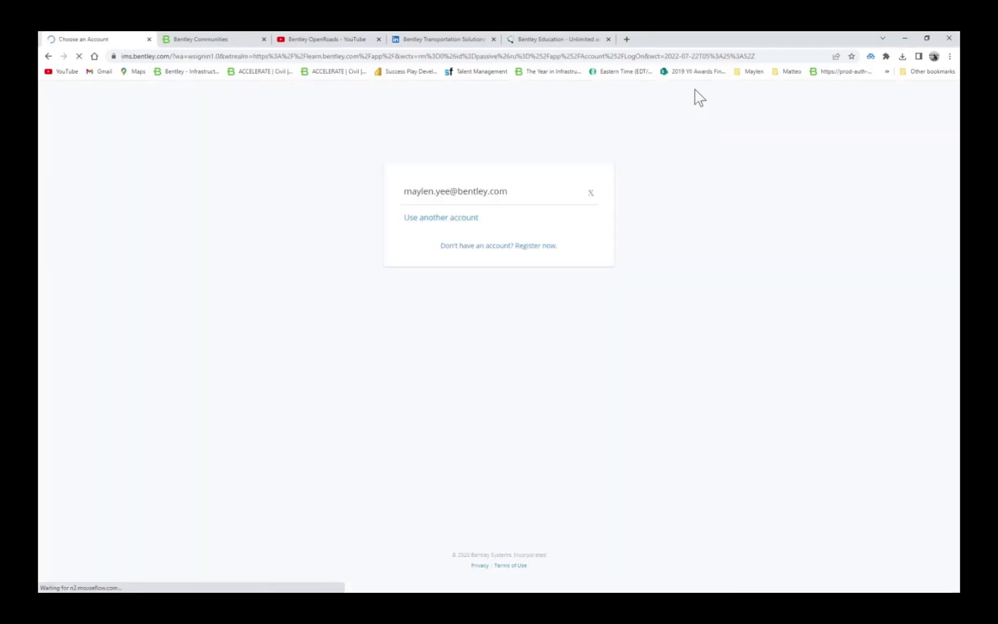
Open the Bentley account registration form and enter email 'mat' and first name 'Matteo'
click(539, 247)
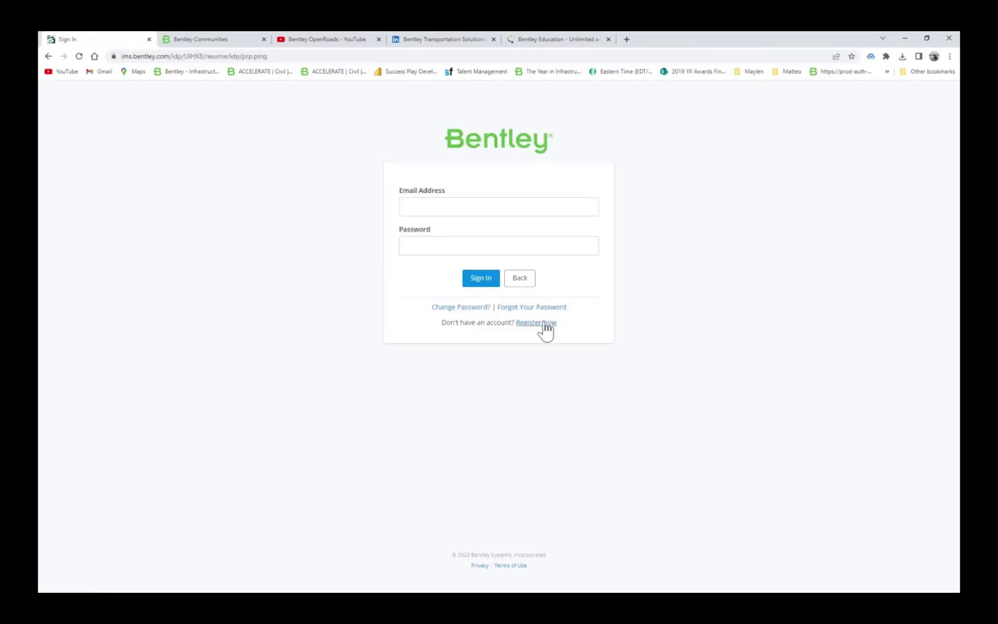
click(543, 324)
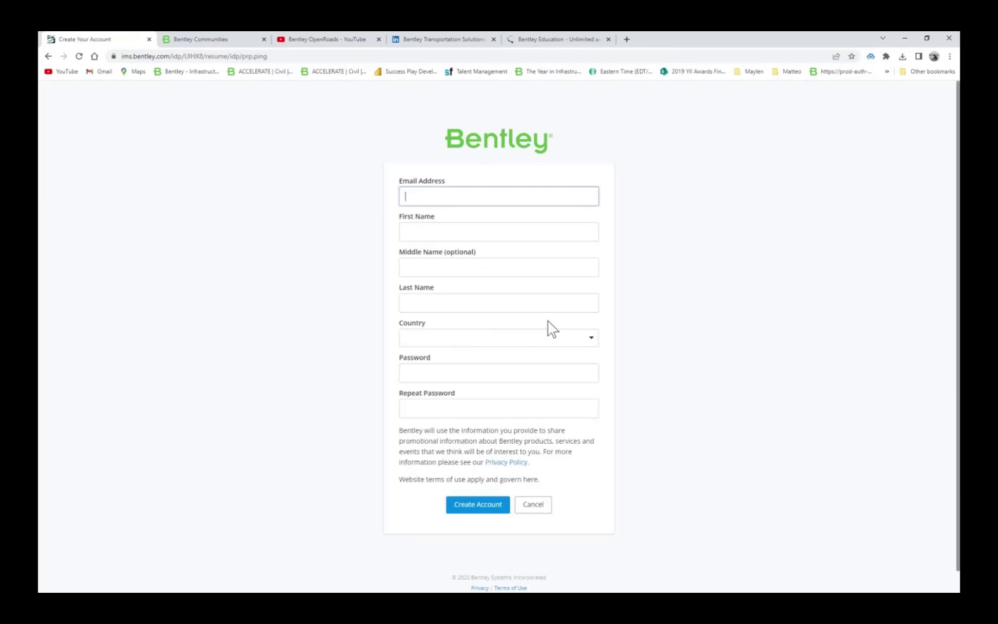
text(m)
text(at)
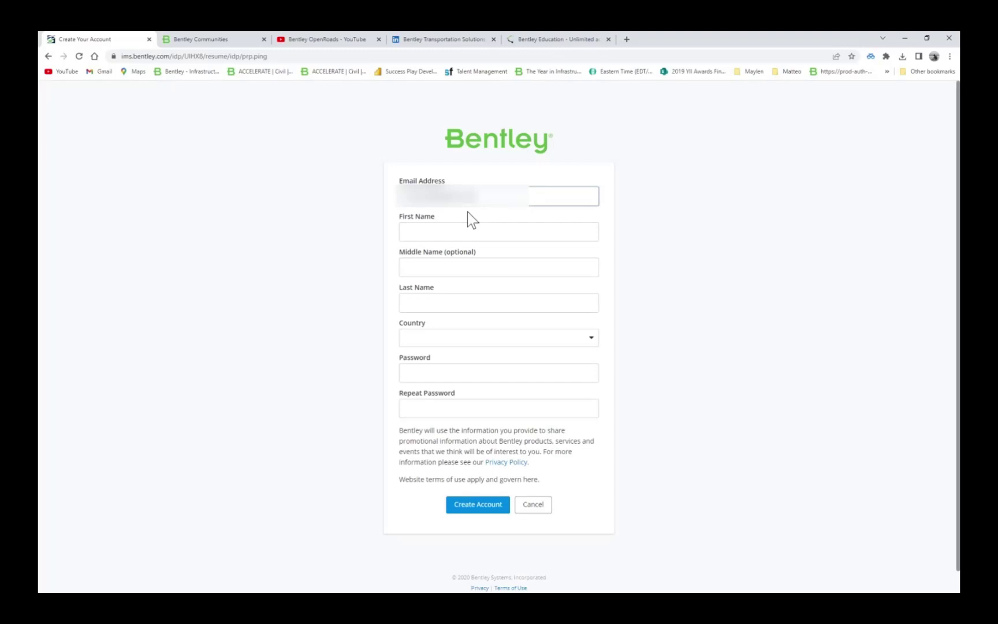
key(Tab)
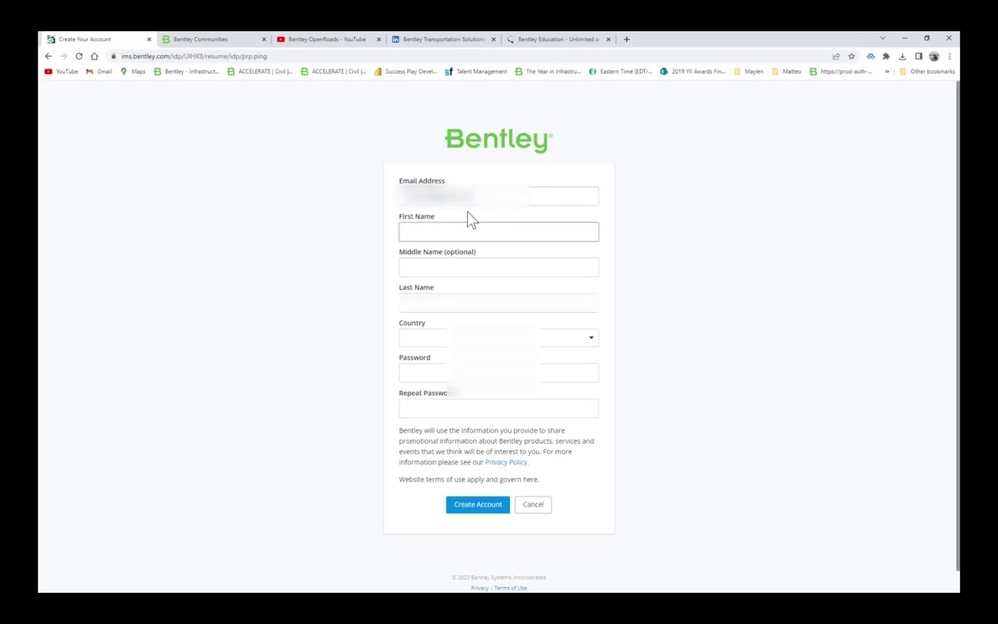
text(Matte)
text(o)
key(Tab)
key(Tab)
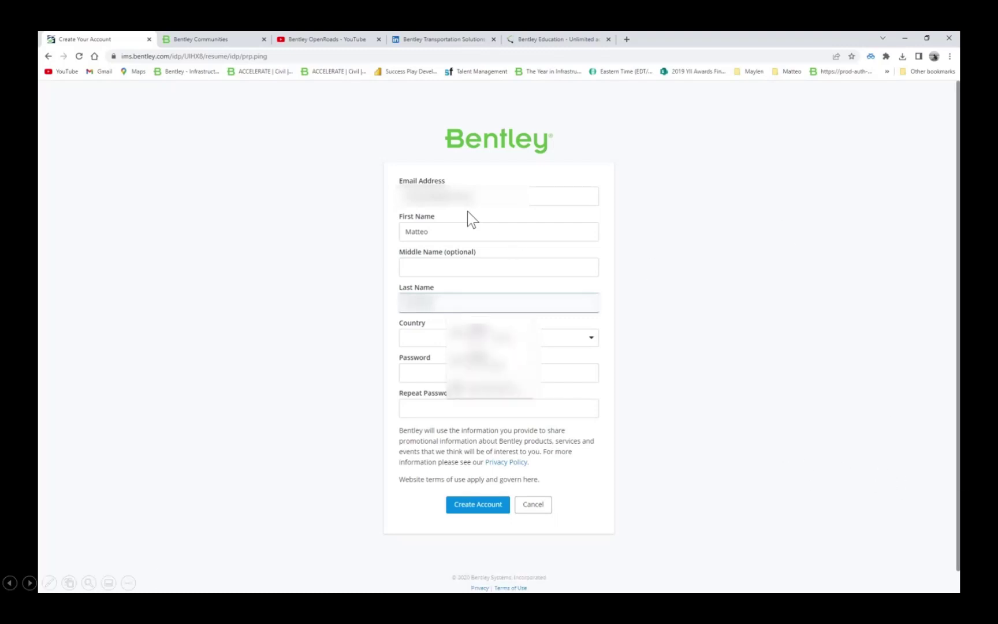
Set the account's country to Philippines, replacing an accidental Singapore choice
click(430, 338)
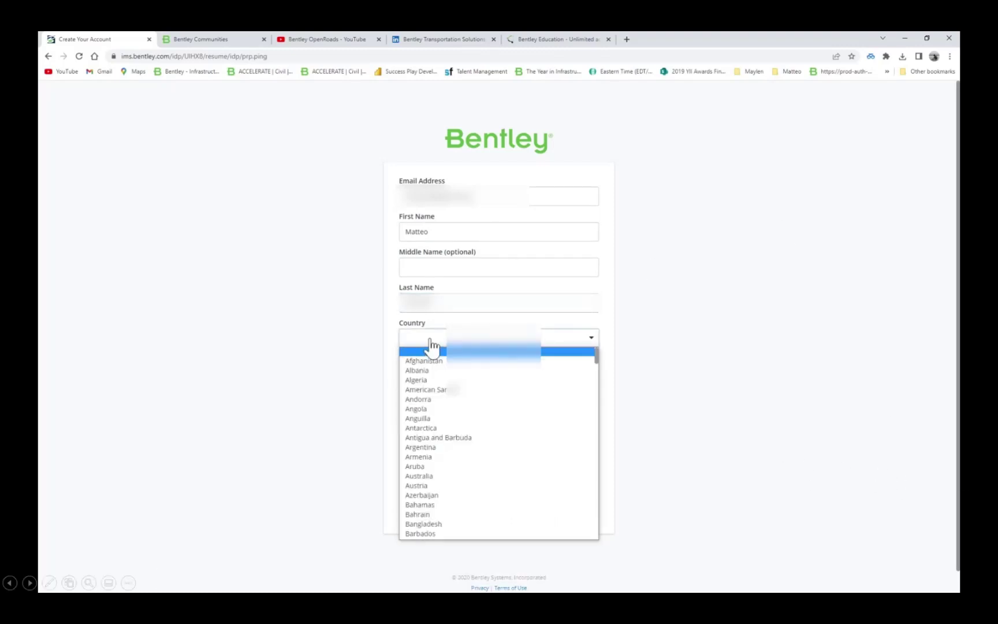
key(s)
scroll(444, 506, down, 3)
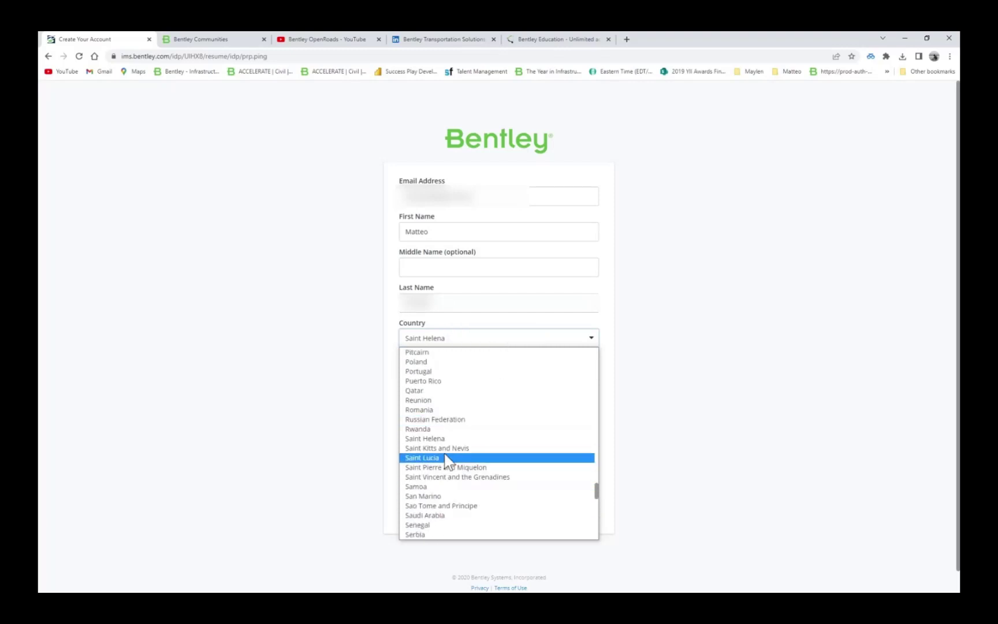
scroll(442, 493, down, 10)
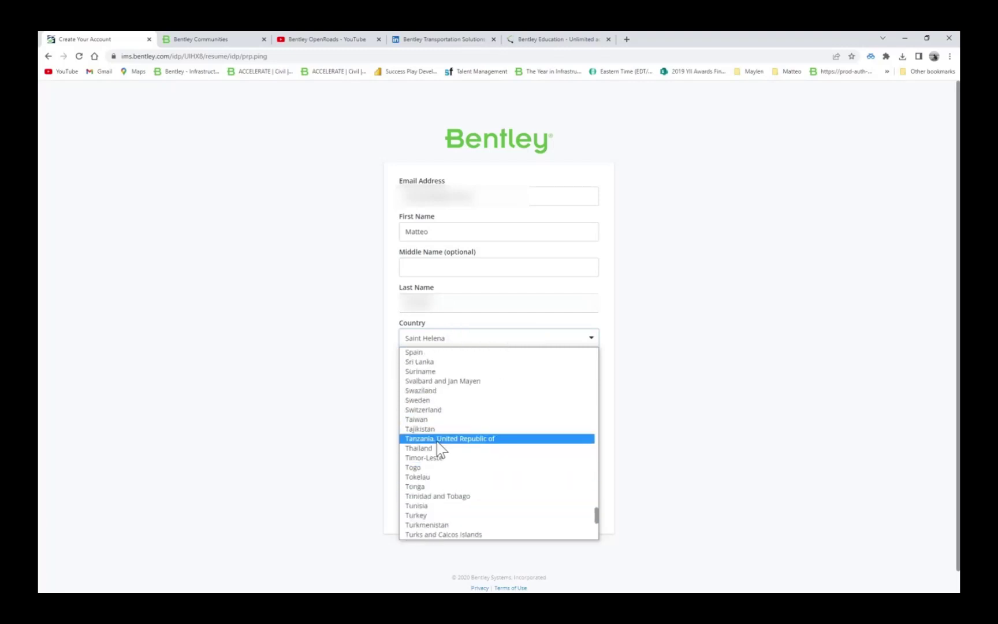
scroll(437, 442, down, 1)
scroll(437, 442, up, 5)
scroll(437, 442, up, 6)
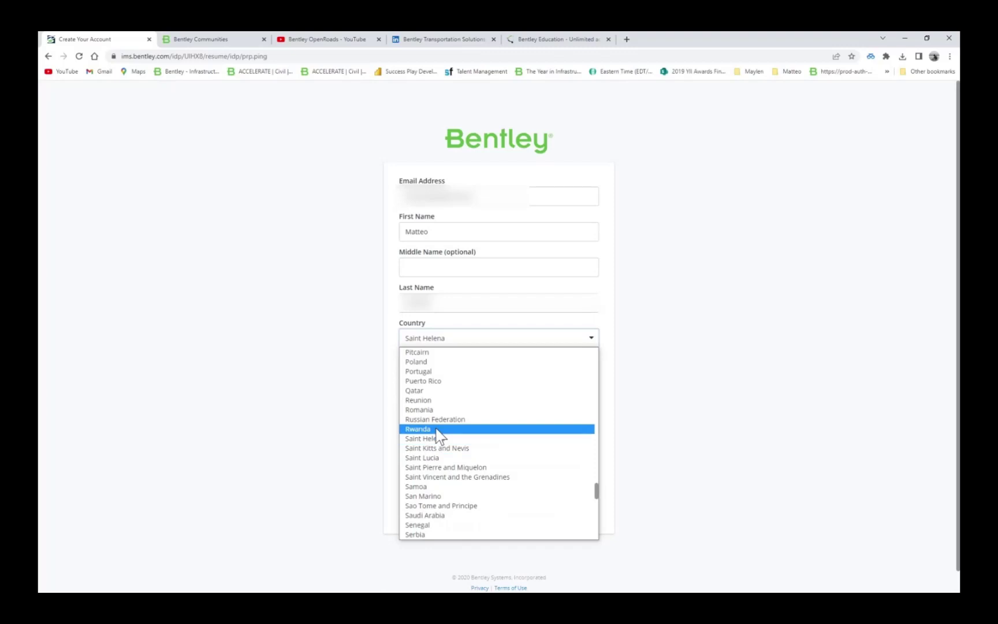
scroll(442, 514, down, 6)
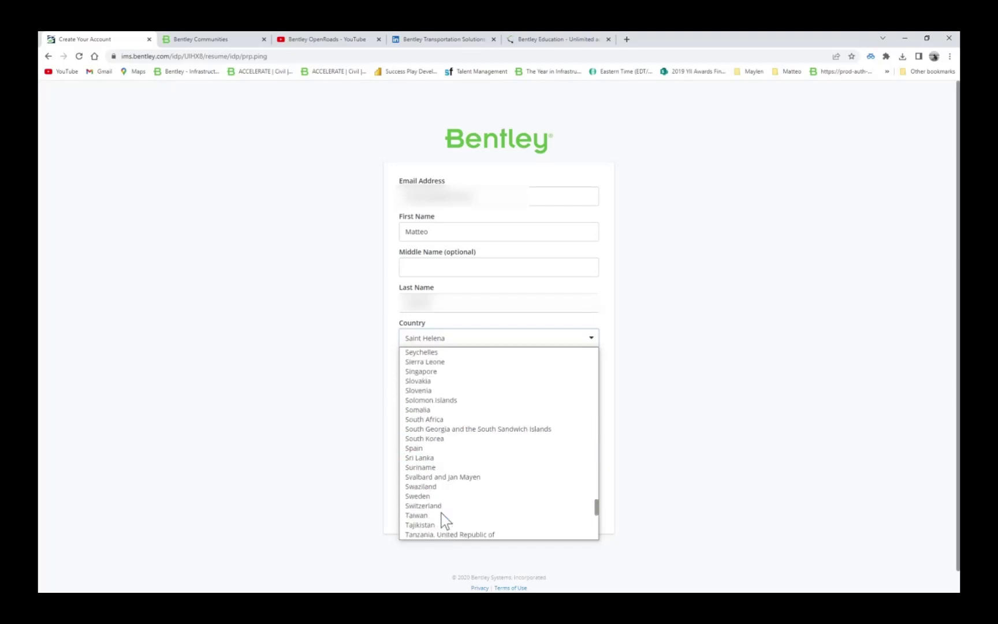
click(443, 371)
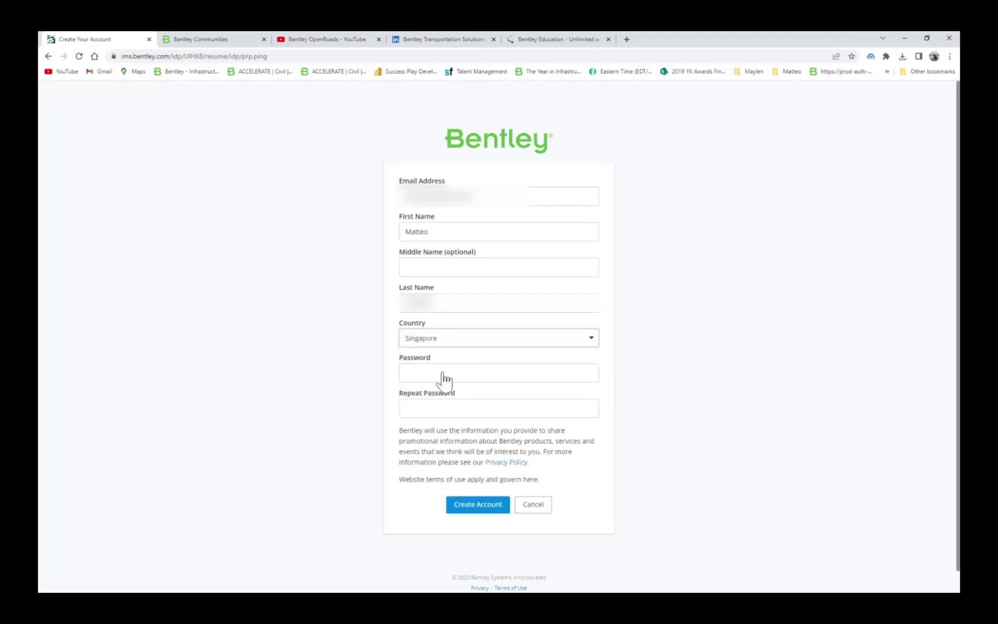
click(457, 341)
key(p)
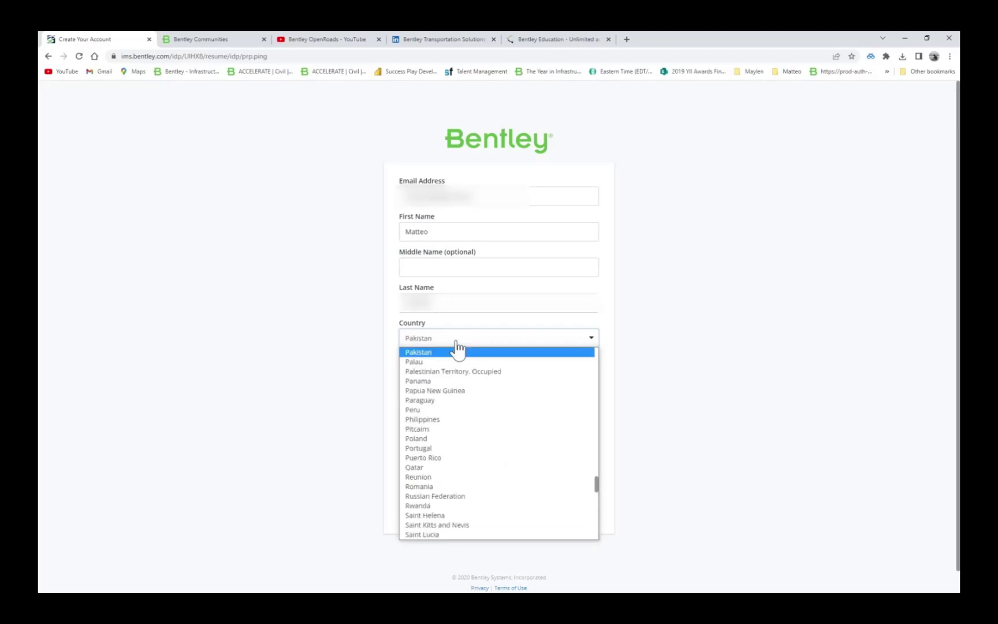
click(444, 421)
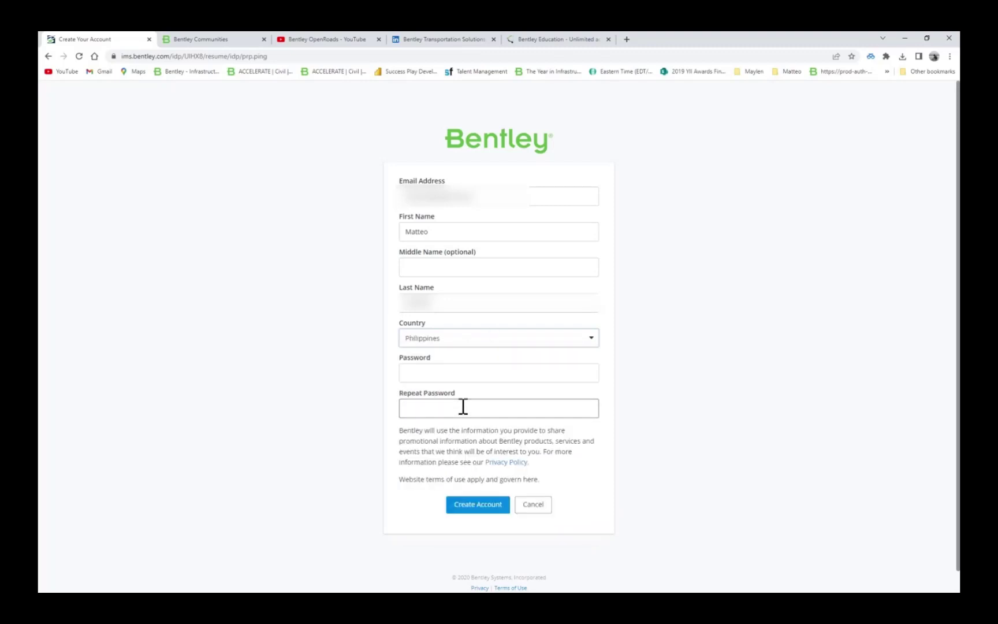
click(443, 375)
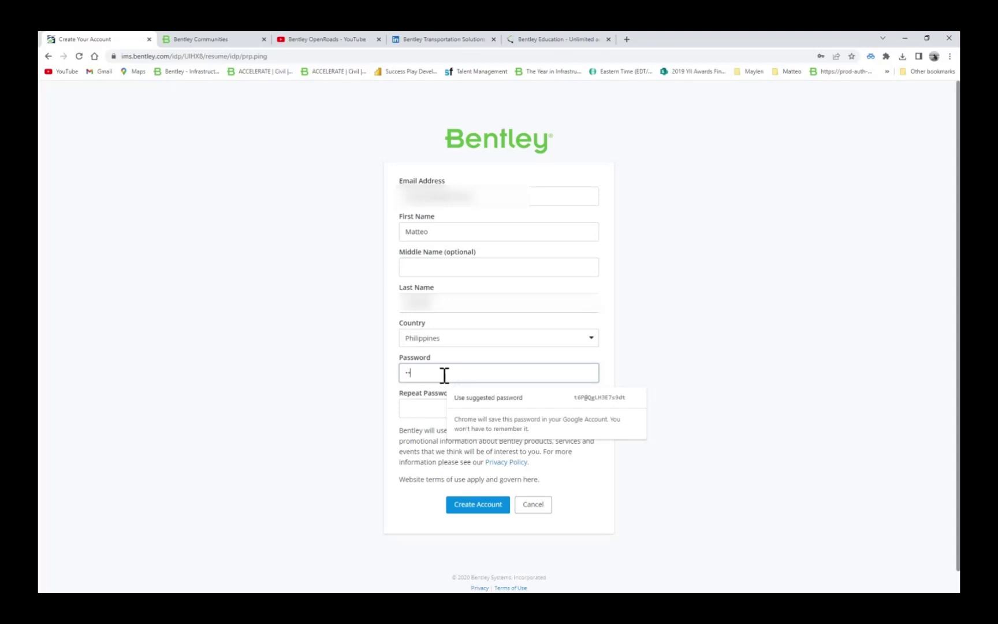
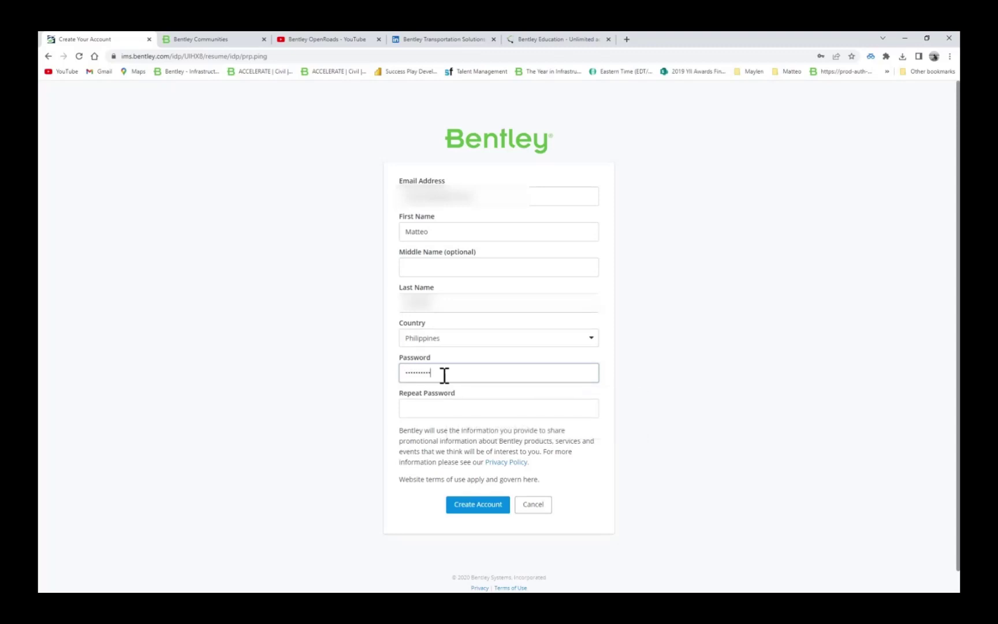
key(ctrl+a)
key(BackSpace)
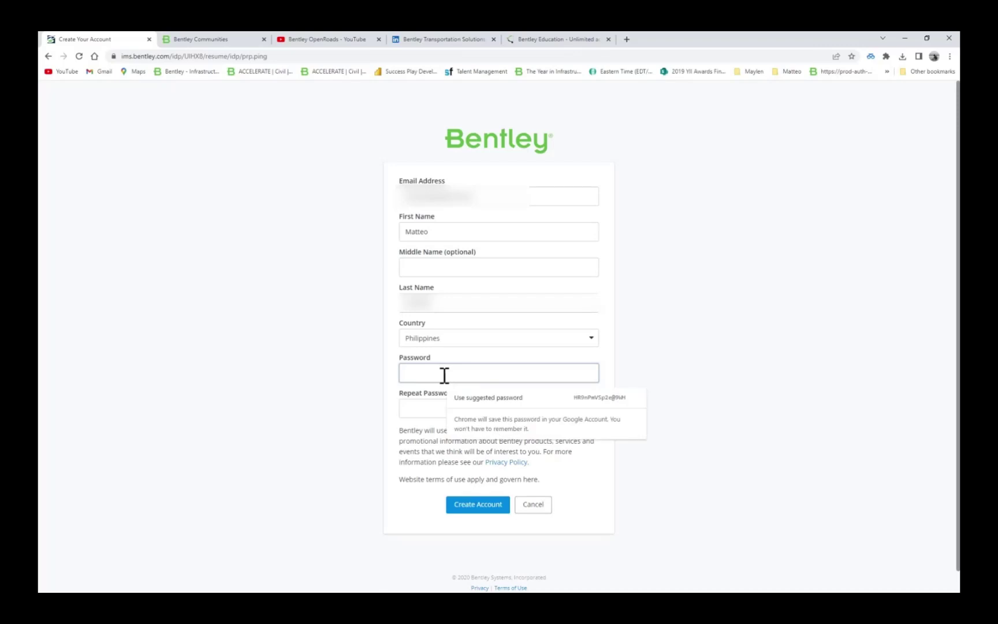
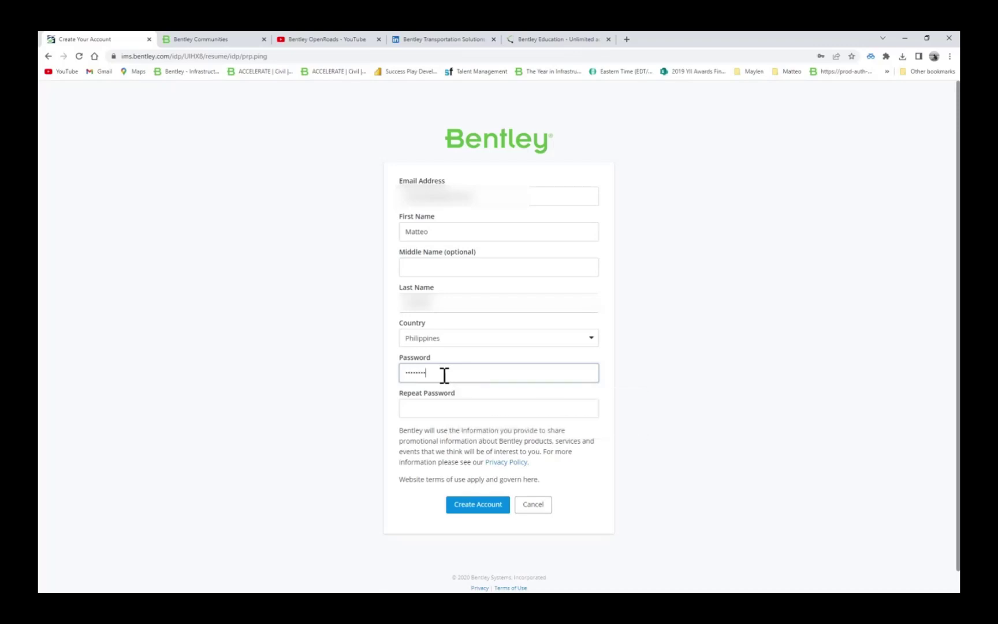
key(Tab)
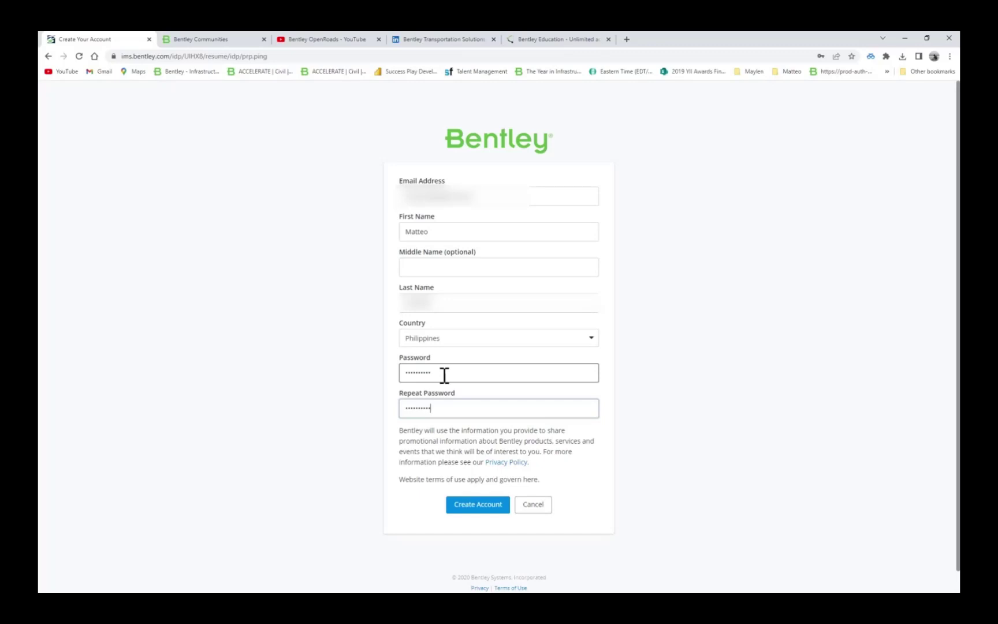
click(489, 509)
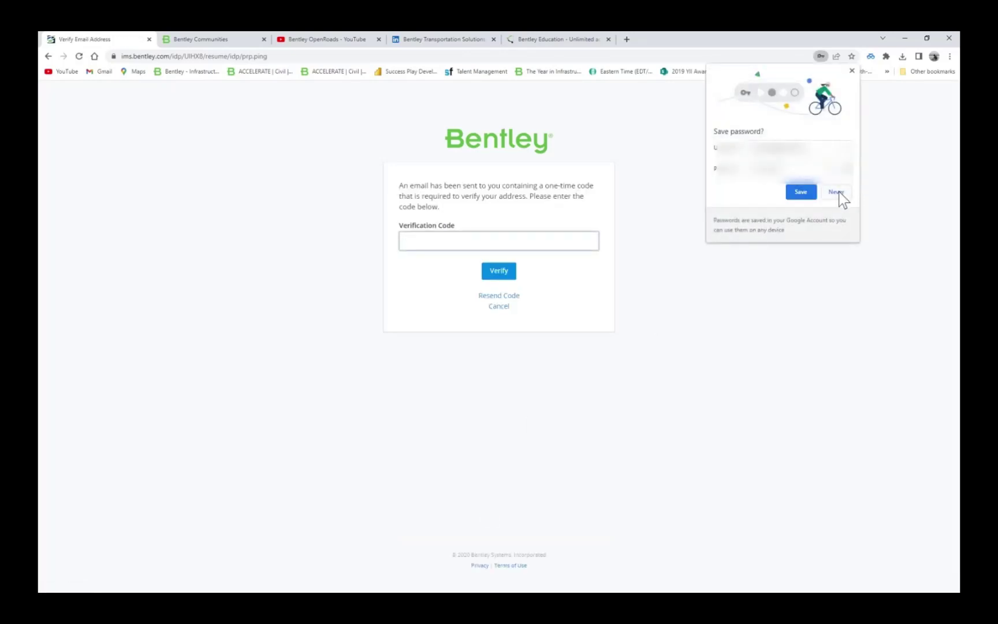
Decline the browser password save and copy the verification code from the Gmail message
click(836, 192)
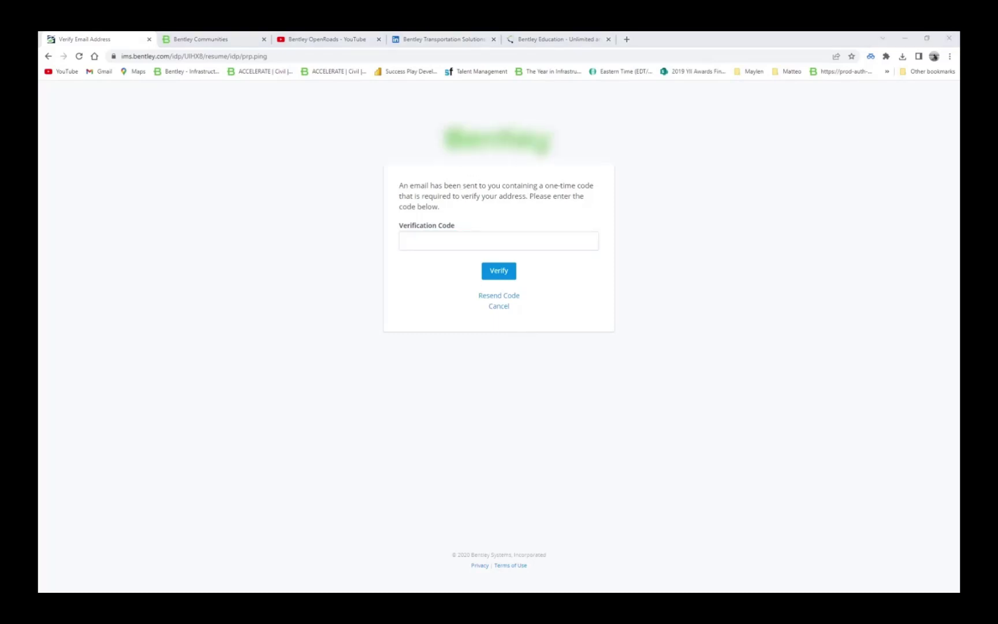
drag(958, 104, 576, 104)
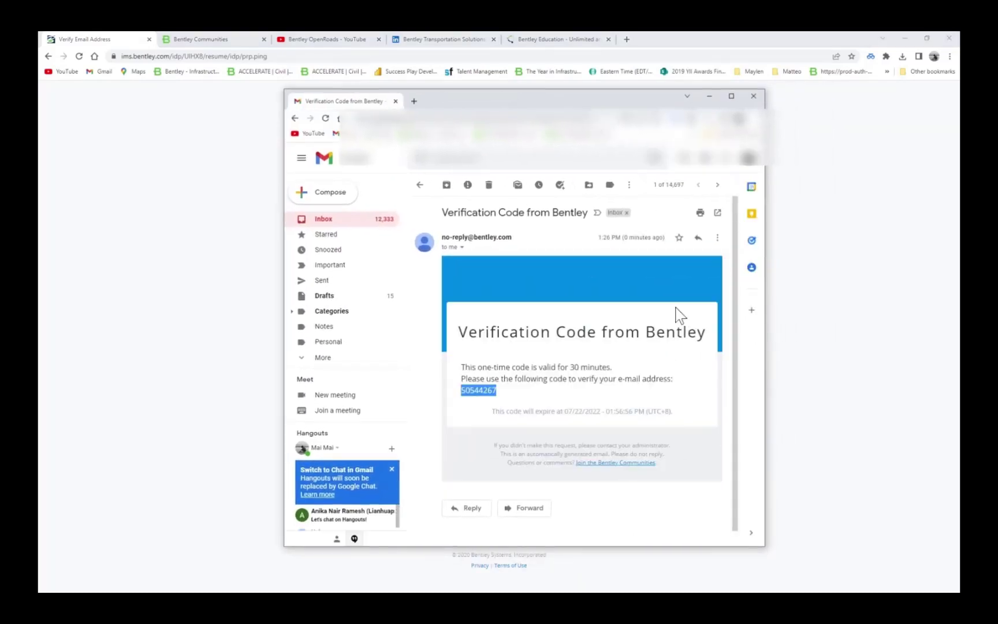
right_click(485, 388)
click(497, 395)
Paste the code into Verification Code, verify it, and sign in
click(210, 274)
click(418, 239)
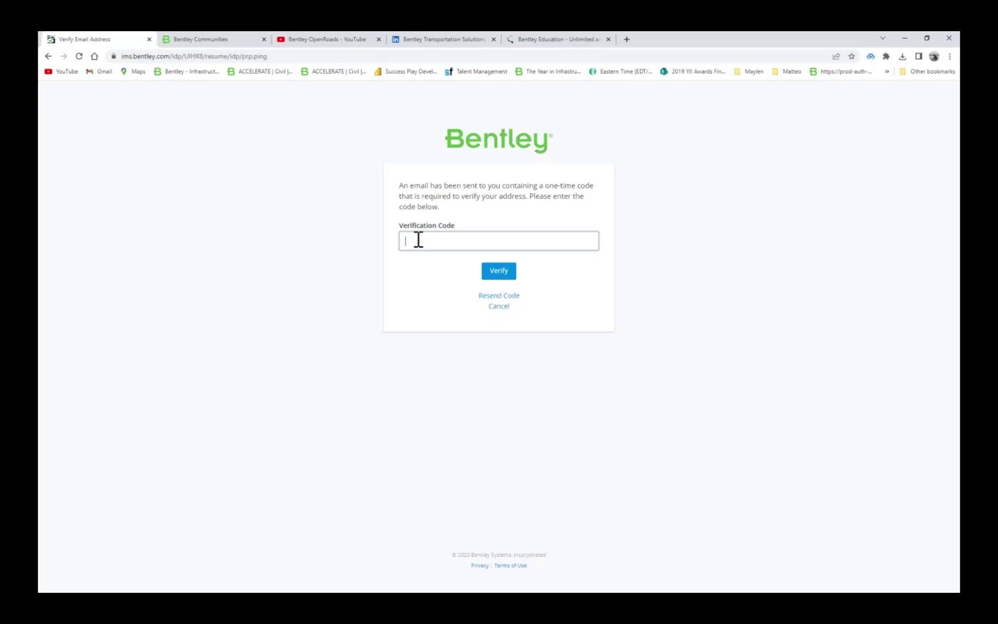
key(ctrl+v)
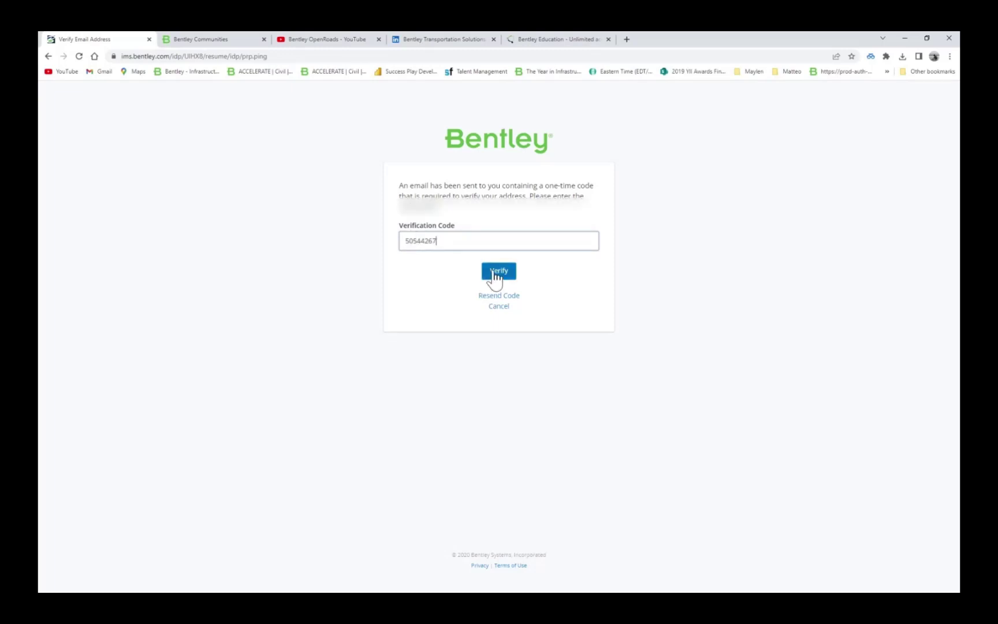
click(494, 278)
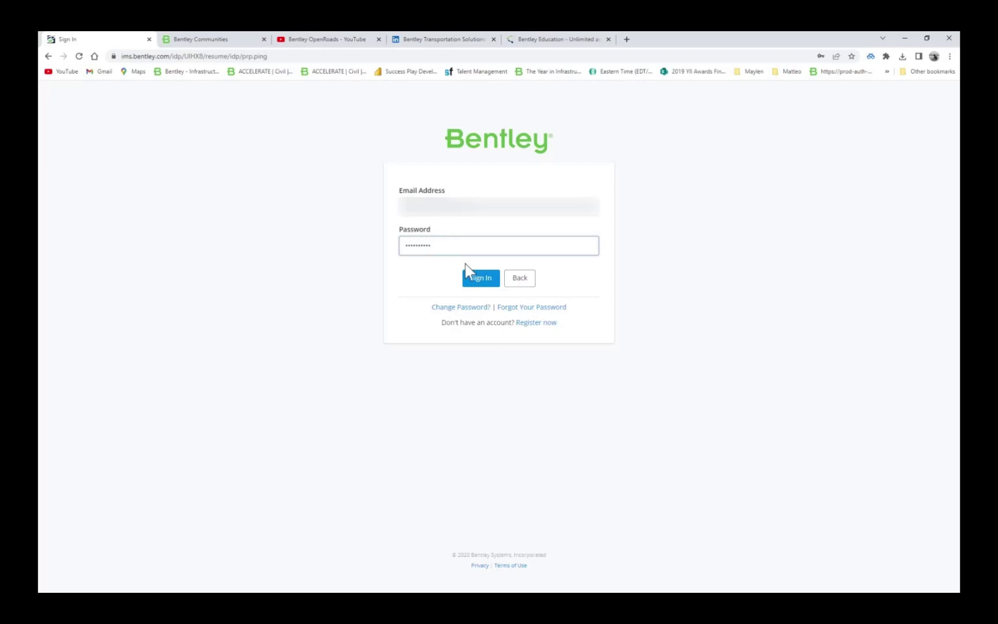
click(478, 279)
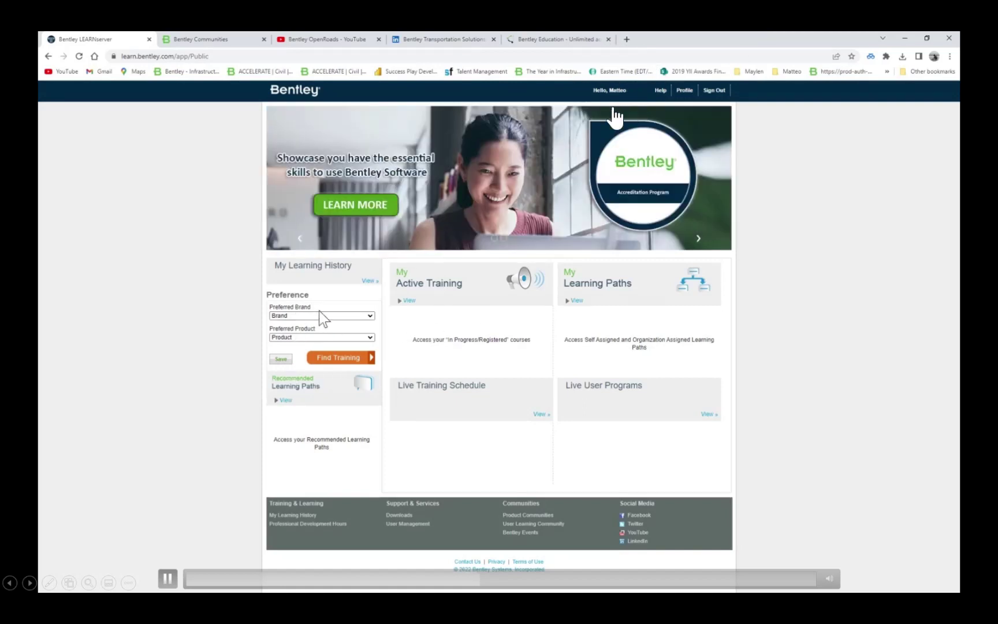
Set preferred brand to OpenRoads and product to OpenRoads Designer, then search for training
click(339, 316)
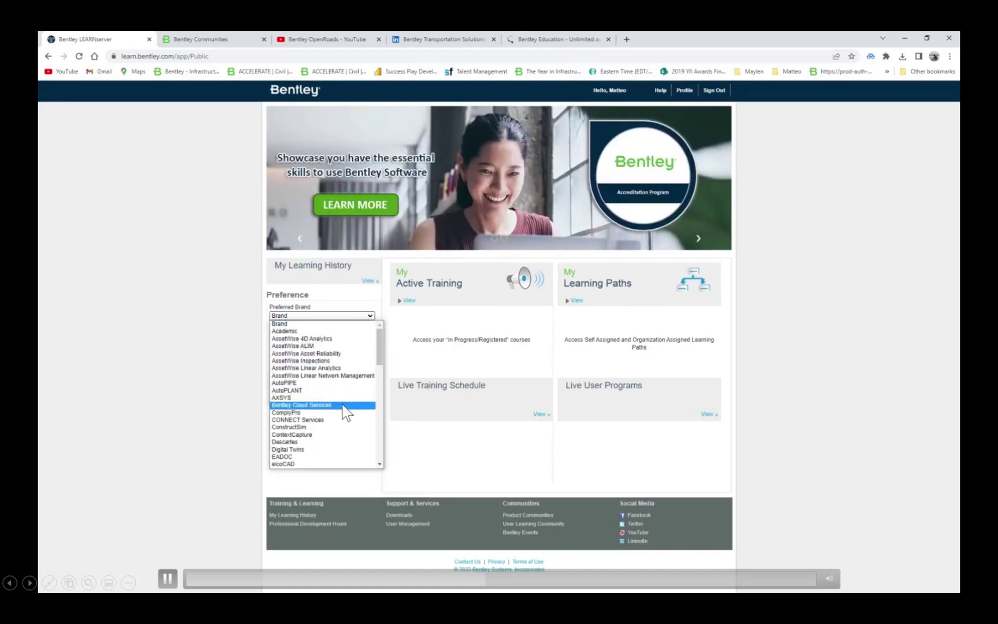
scroll(335, 388, down, 10)
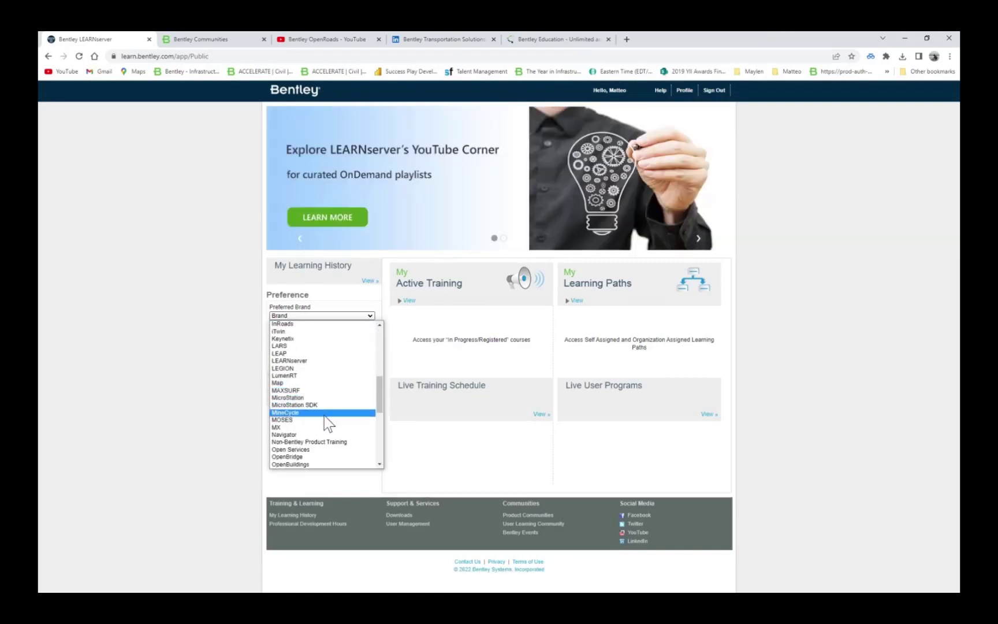
scroll(328, 416, down, 2)
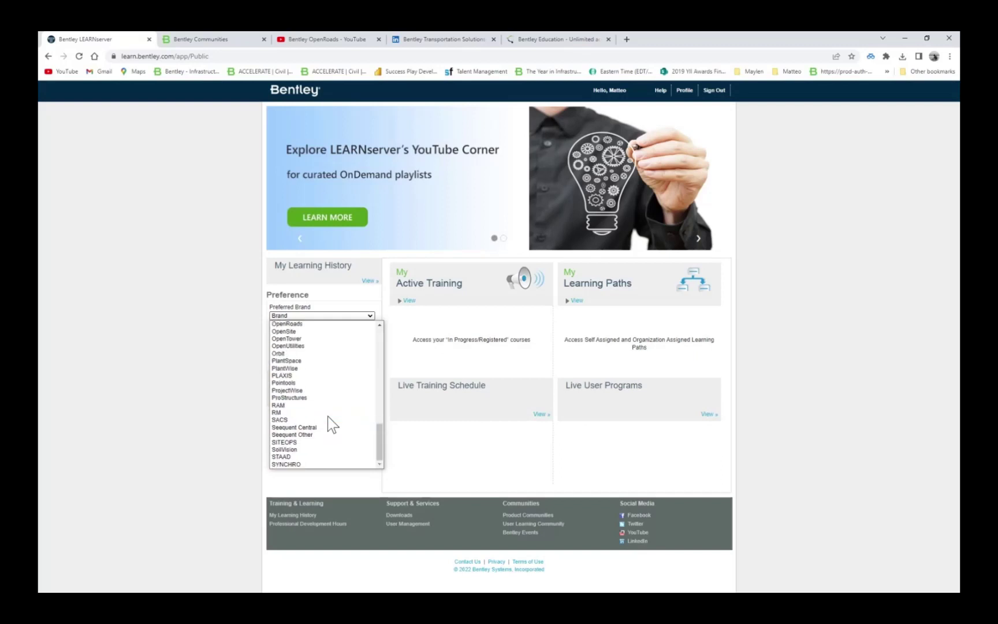
click(318, 324)
click(337, 340)
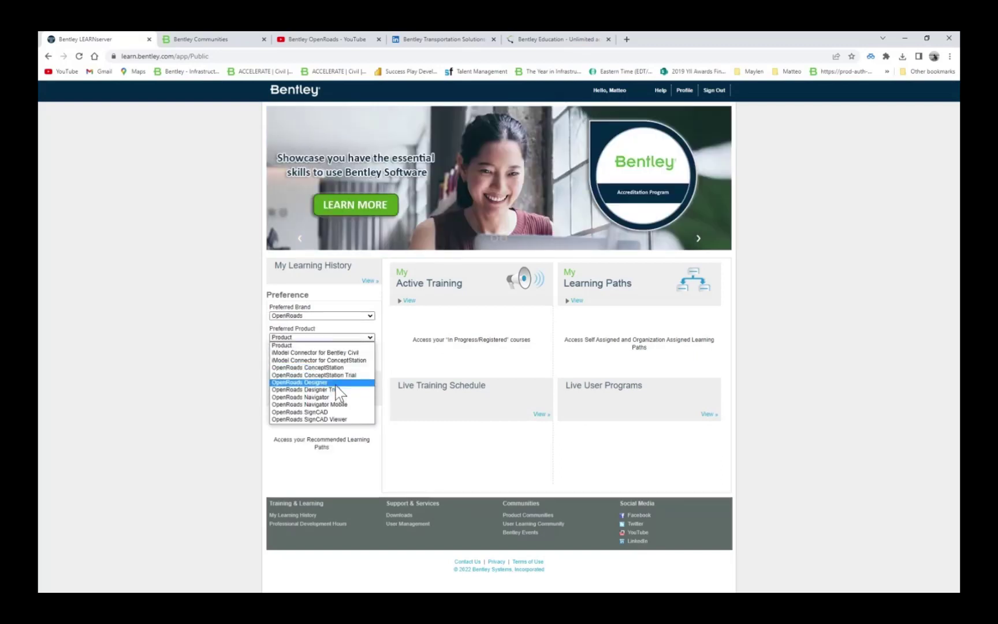
click(335, 385)
click(332, 363)
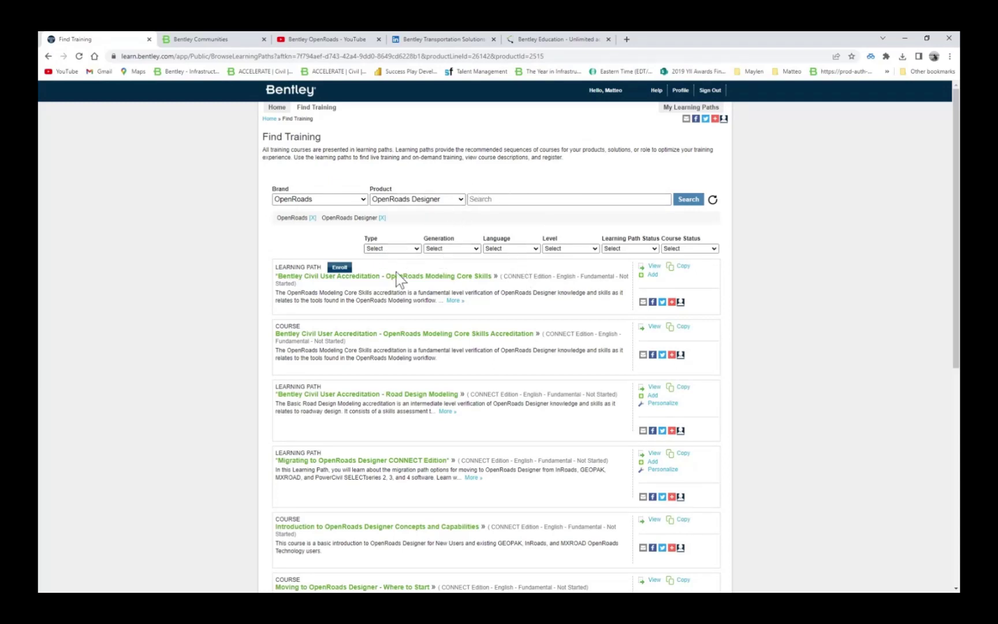
click(407, 248)
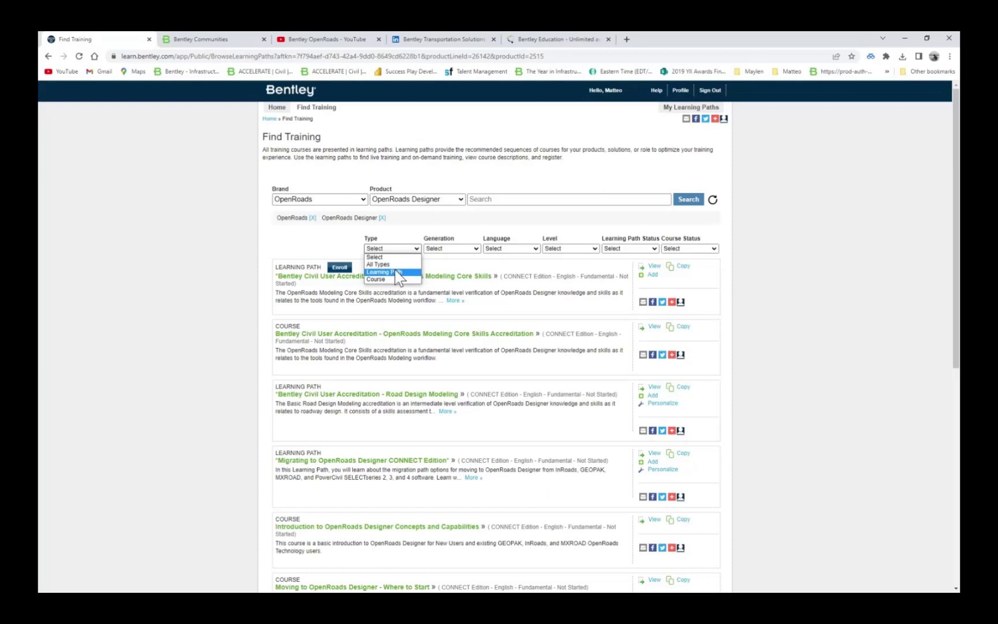
Filter results to learning paths and open 00 - Roadway Design & Modeling - Fundamentals
click(393, 271)
scroll(459, 344, down, 1)
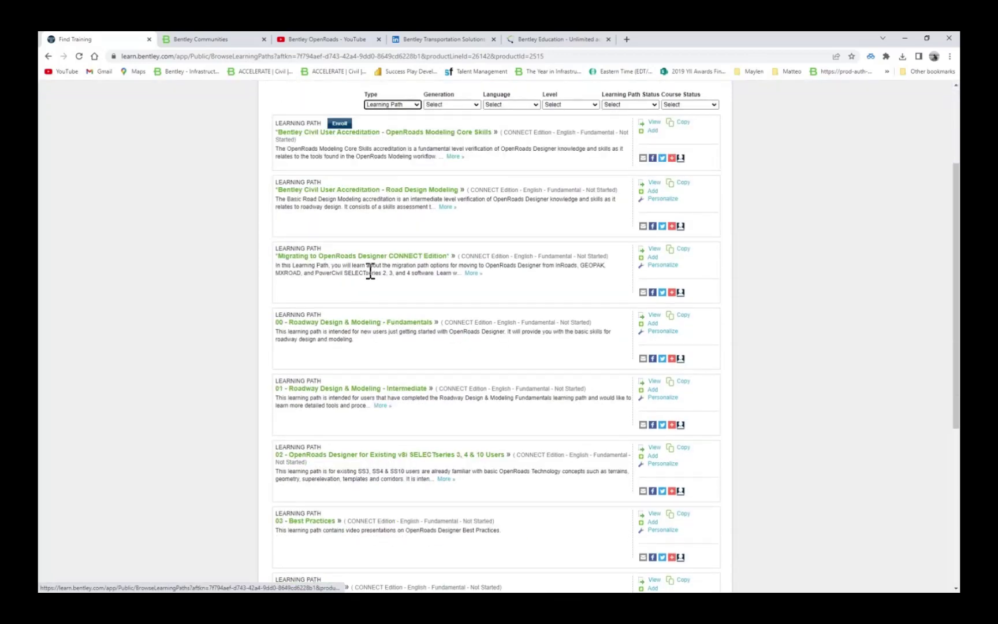
click(364, 321)
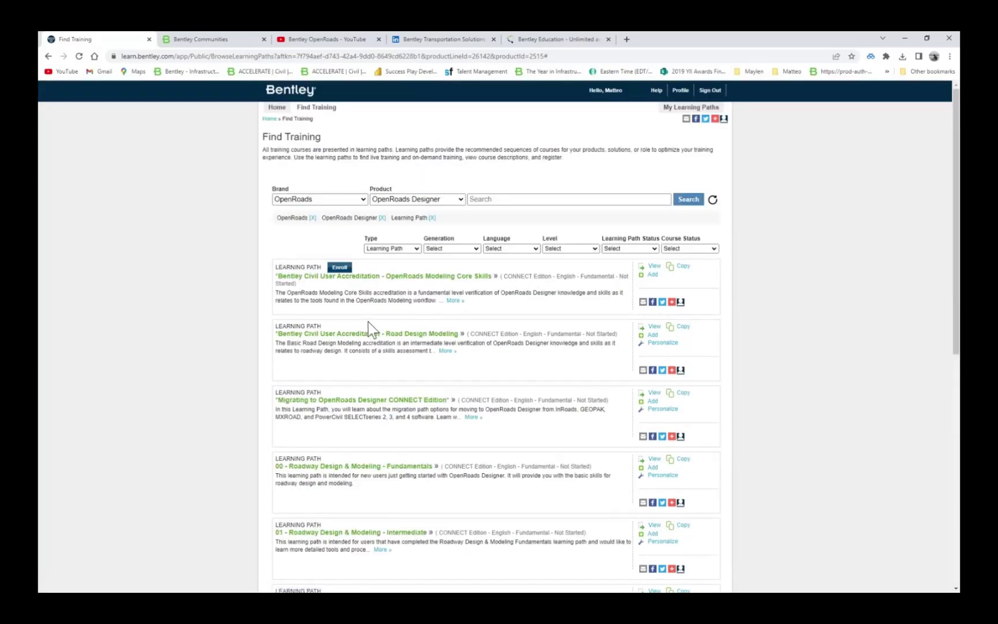
click(418, 334)
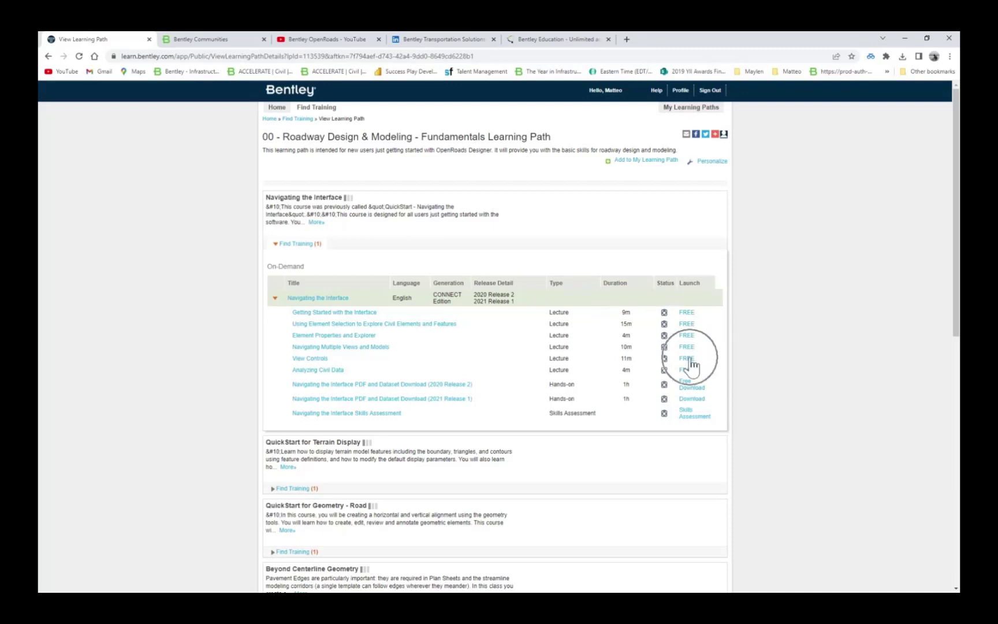
Expand the Terrain Display and Geometry - Road lecture lists in the learning path
scroll(670, 372, down, 3)
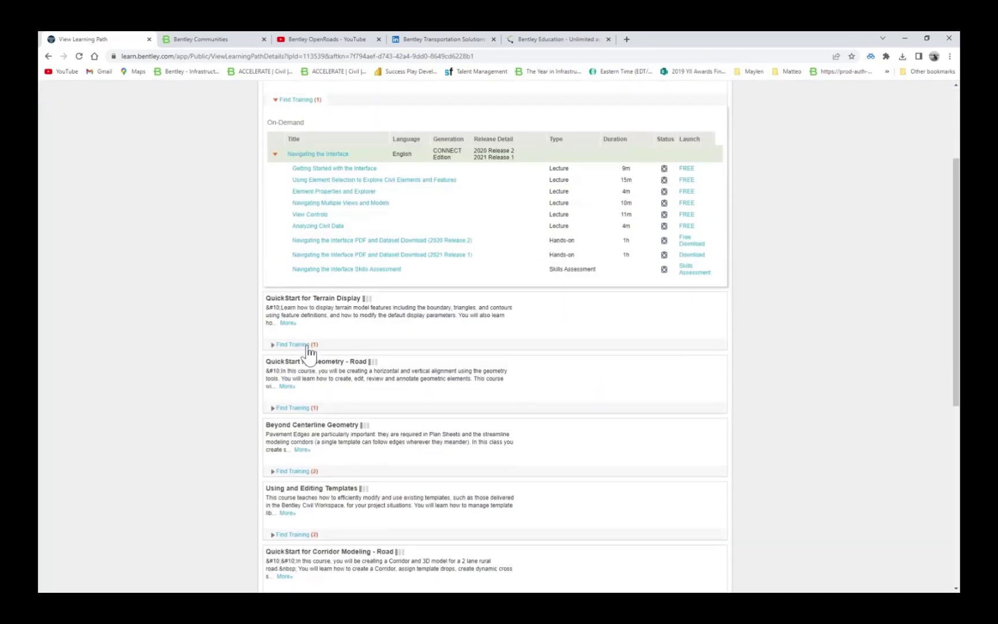
click(306, 344)
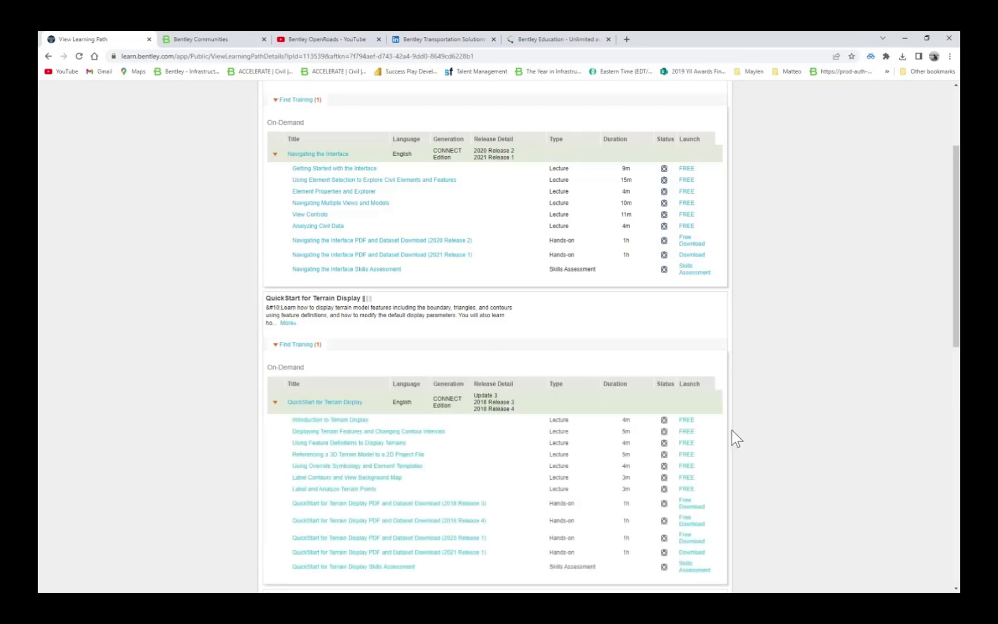
scroll(729, 428, down, 1)
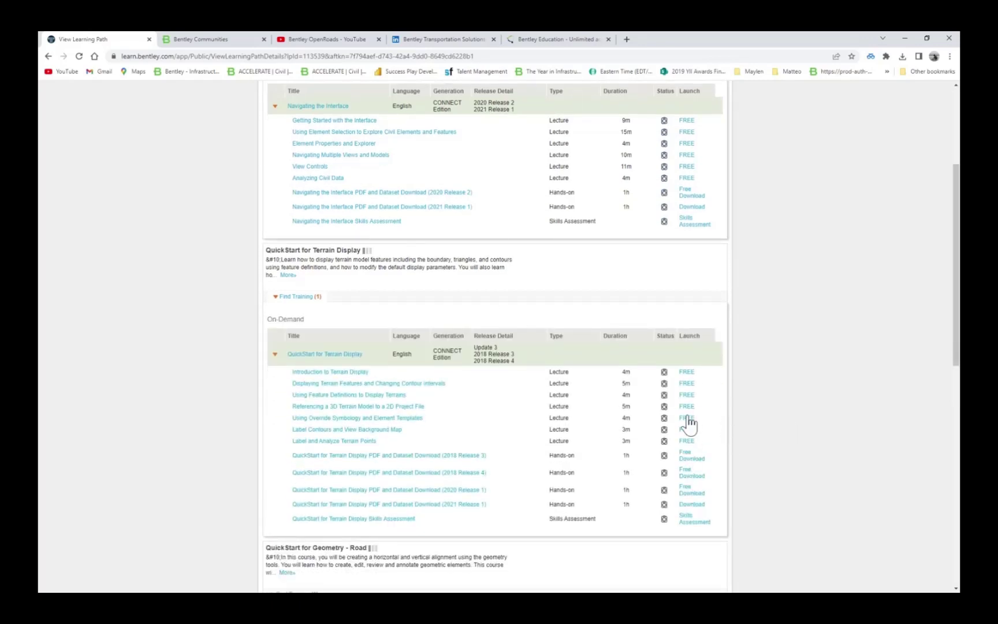
scroll(690, 422, down, 2)
scroll(690, 425, down, 1)
click(300, 450)
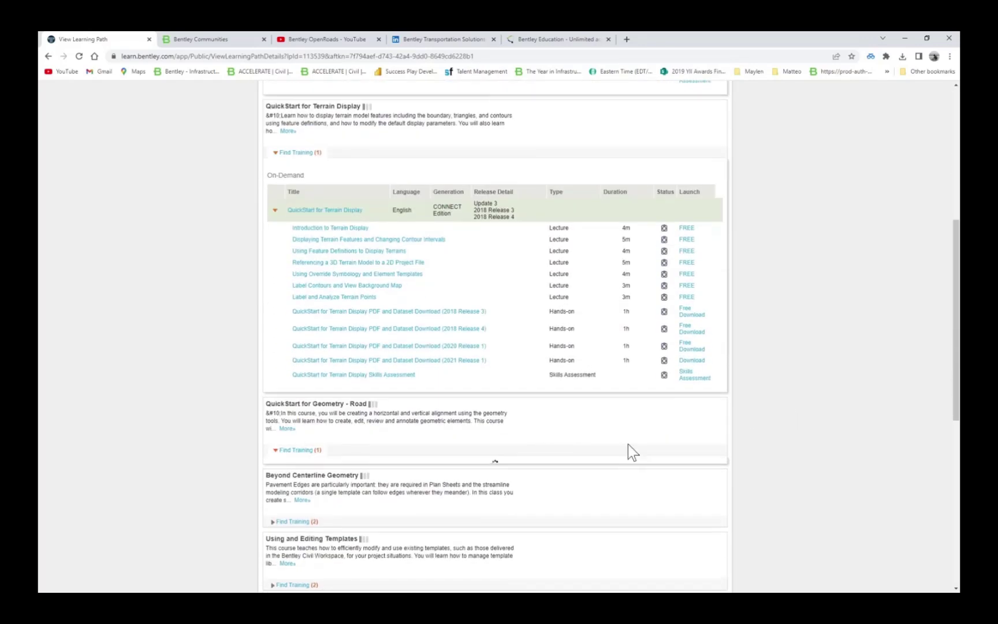
scroll(632, 445, down, 2)
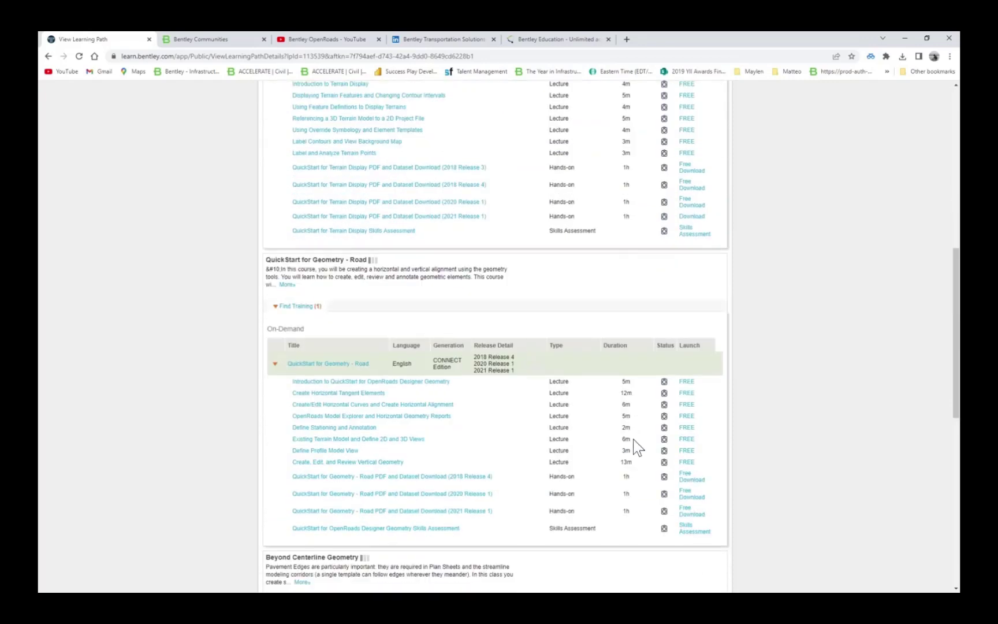
scroll(664, 419, up, 3)
scroll(664, 416, up, 3)
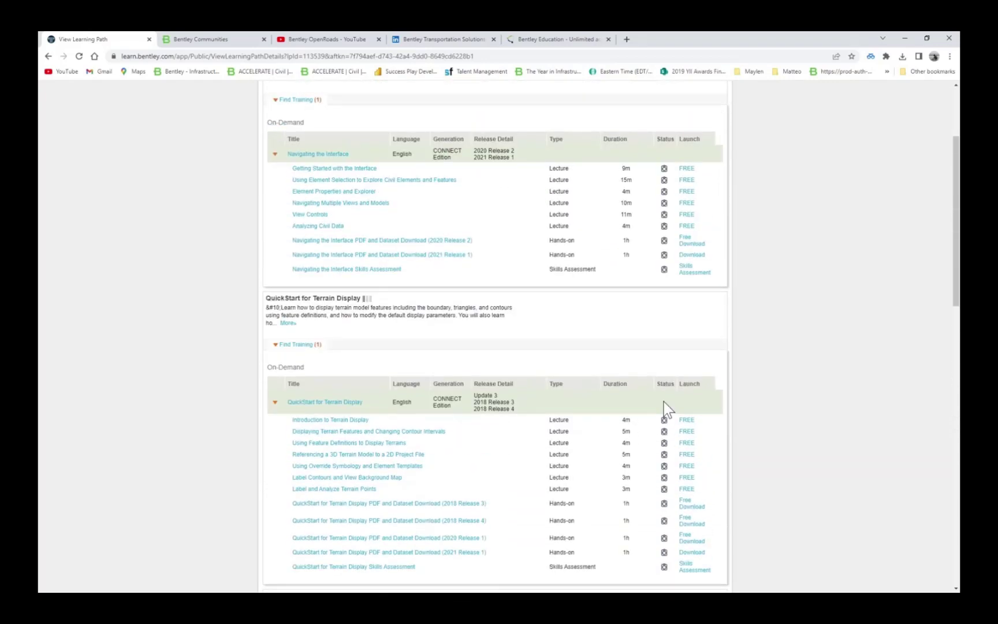
scroll(665, 410, up, 2)
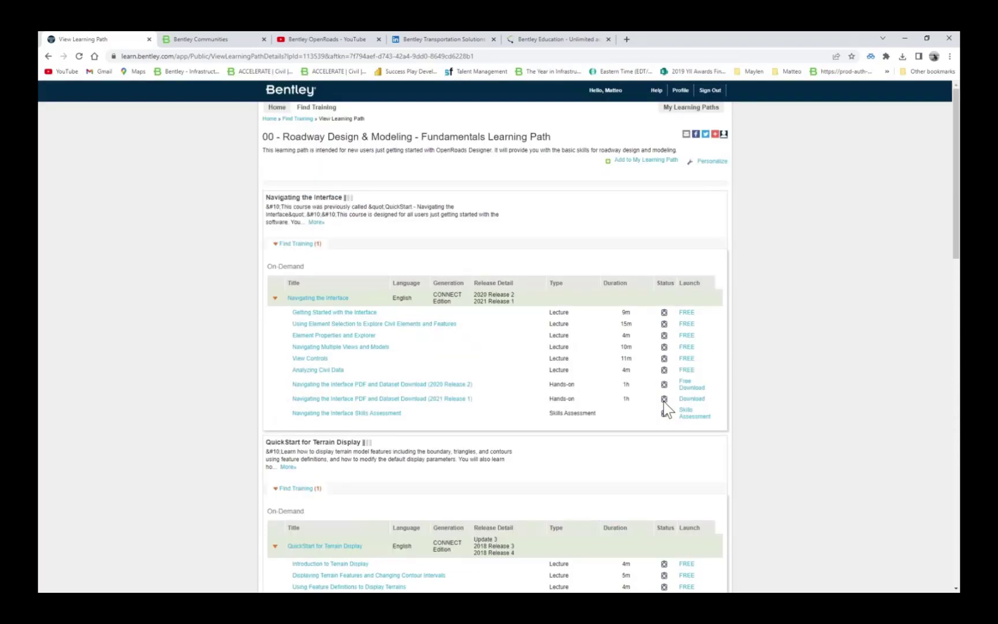
click(687, 313)
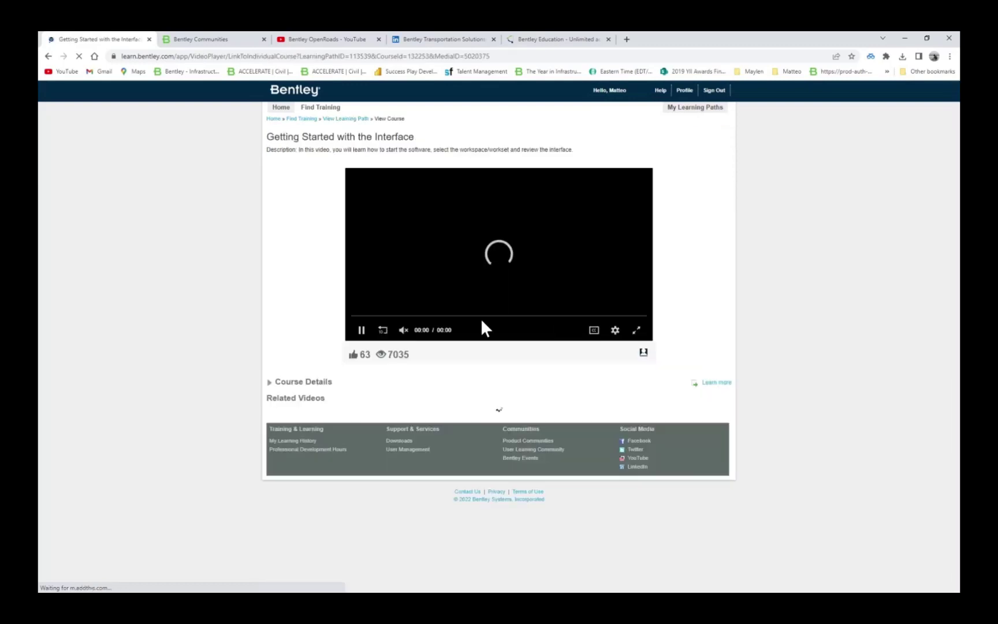
Unmute the Getting Started lecture, expand related Navigating the Interface videos, then return to the path
click(403, 330)
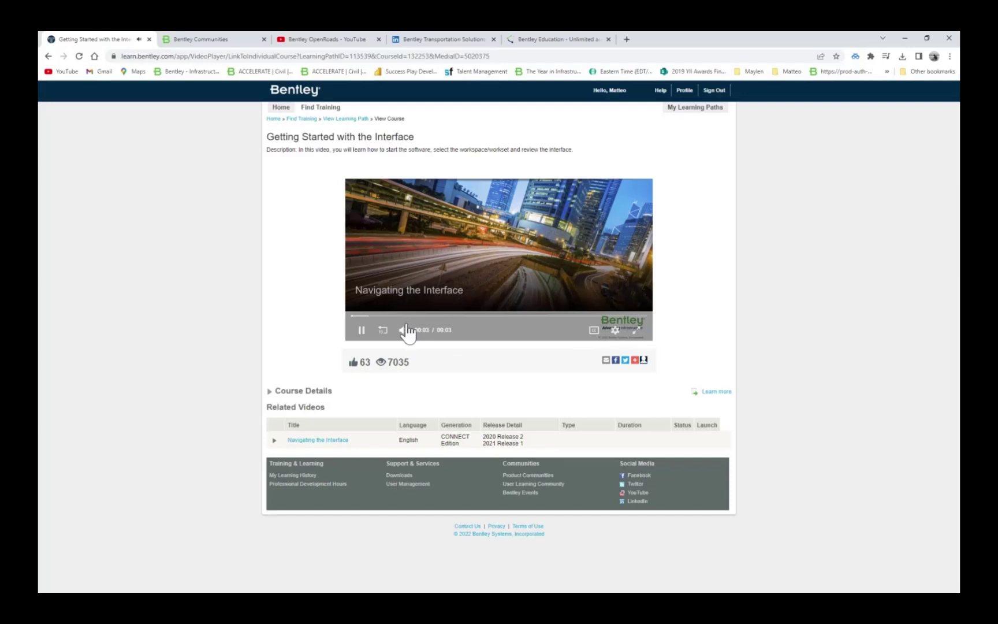
click(274, 441)
mouse_move(643, 359)
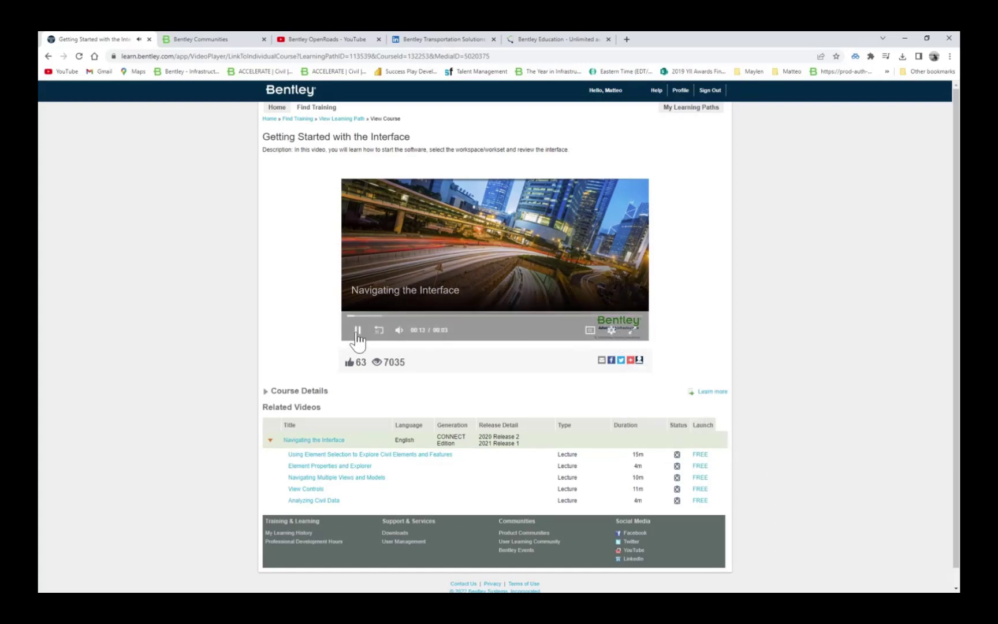
click(337, 119)
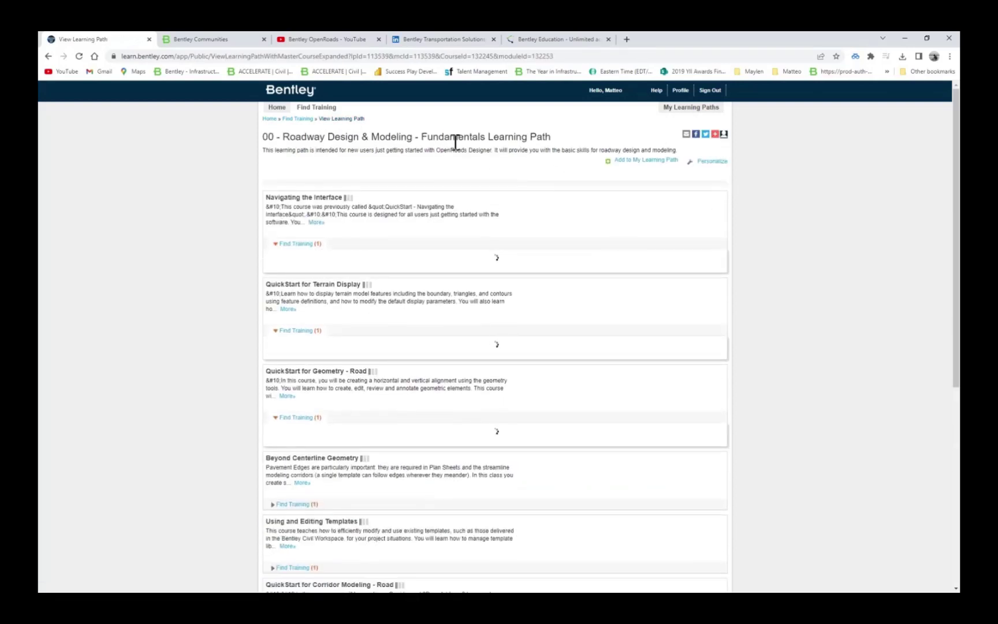
Scroll through the Roadway Design learning path, then go back to the Find Training results
scroll(420, 487, down, 2)
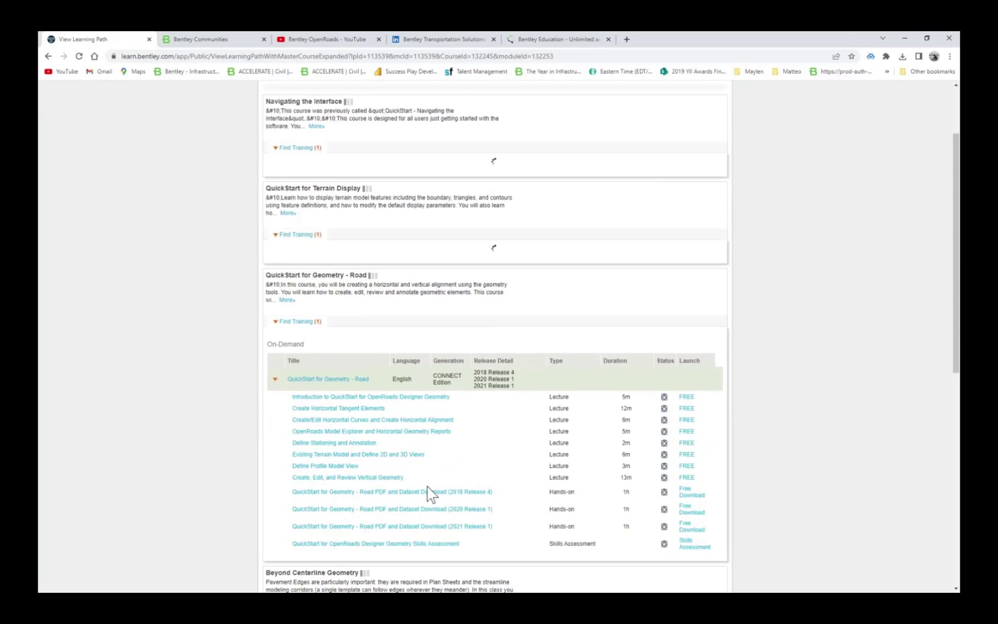
scroll(428, 486, down, 1)
scroll(433, 485, down, 3)
scroll(437, 484, down, 2)
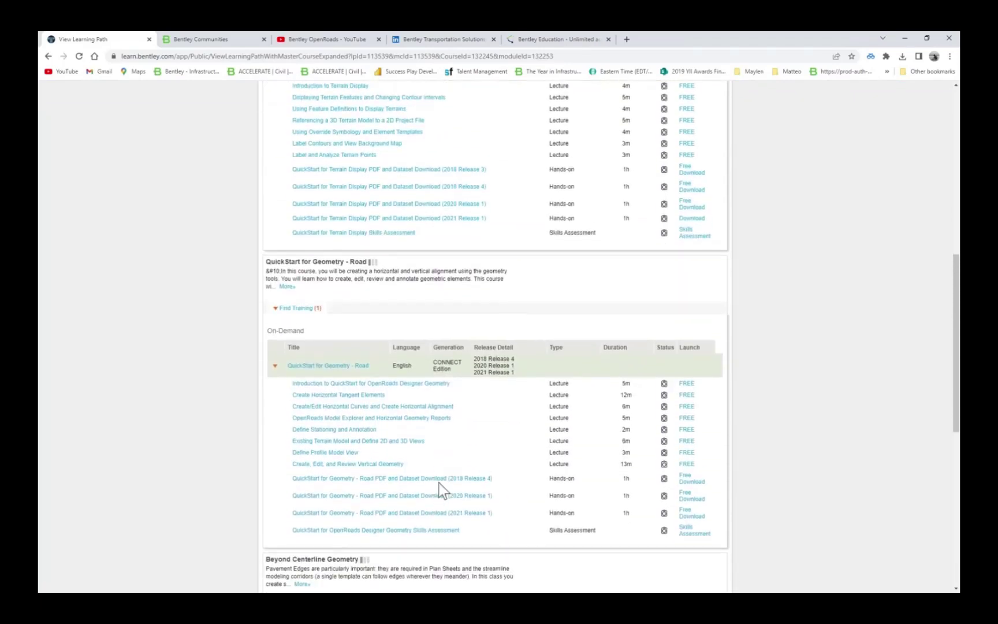
scroll(427, 433, up, 1)
scroll(413, 353, up, 2)
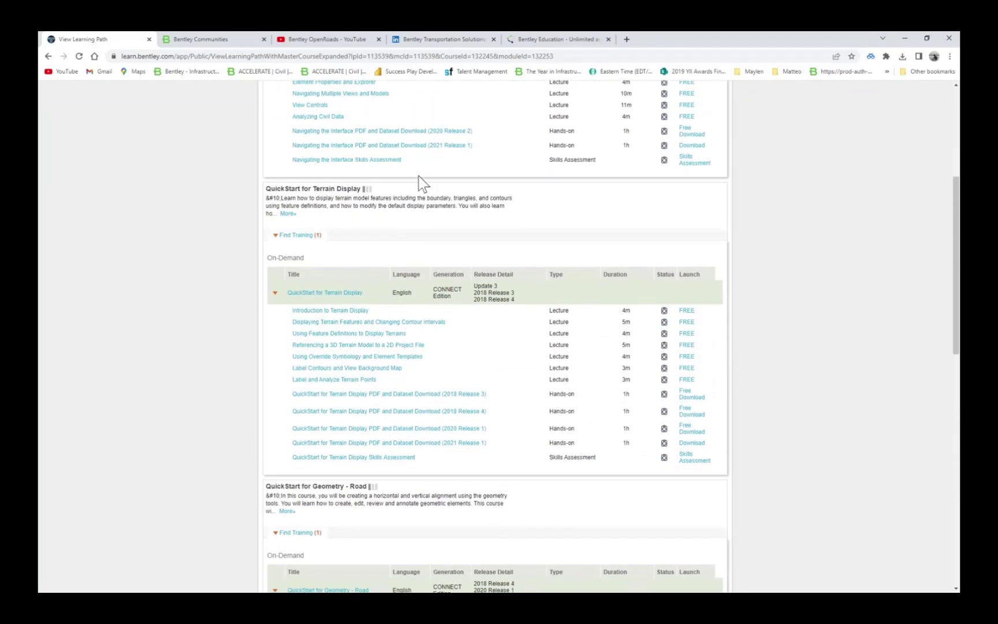
scroll(833, 197, up, 4)
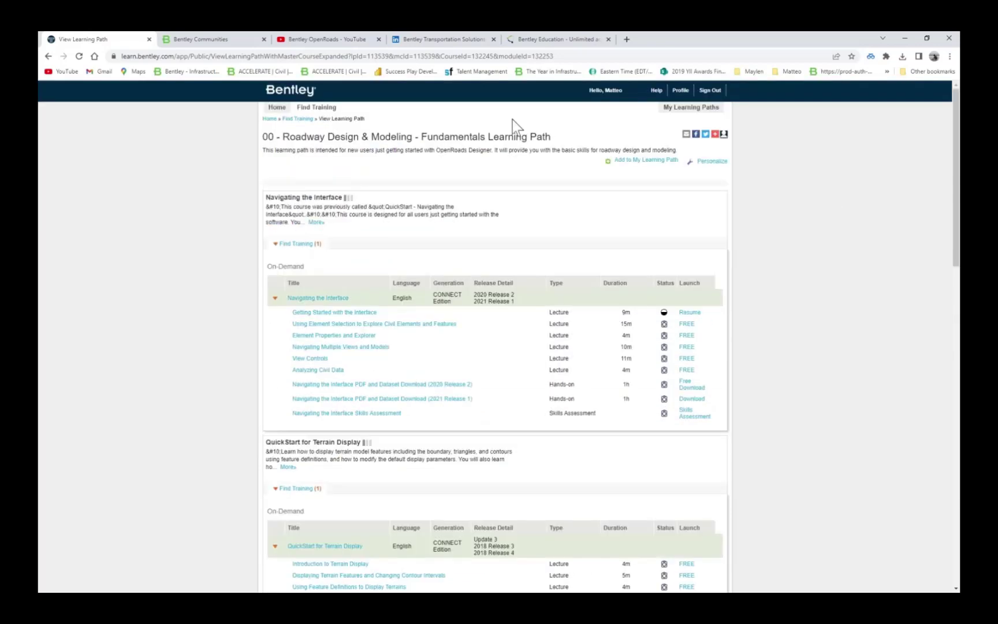
click(301, 117)
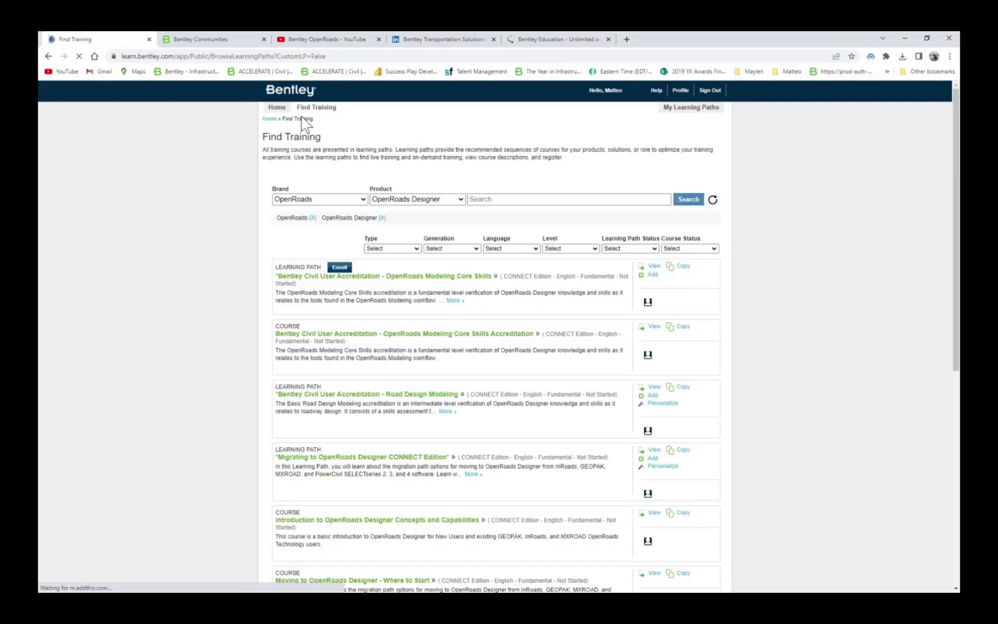
Search training with Brand set to OpenRail and Product set to OpenRail Designer
click(457, 204)
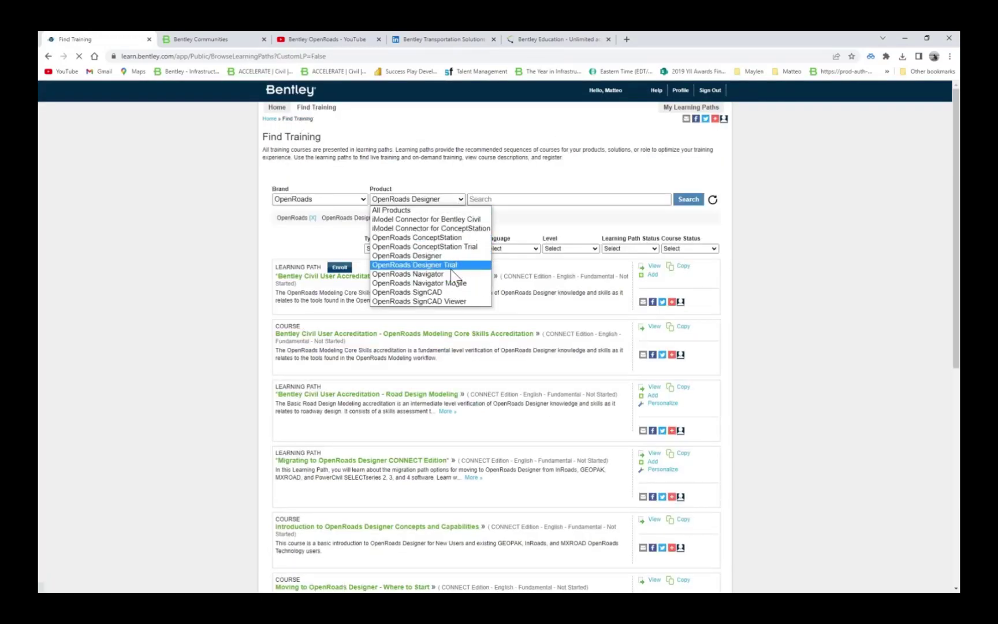
click(392, 199)
click(354, 201)
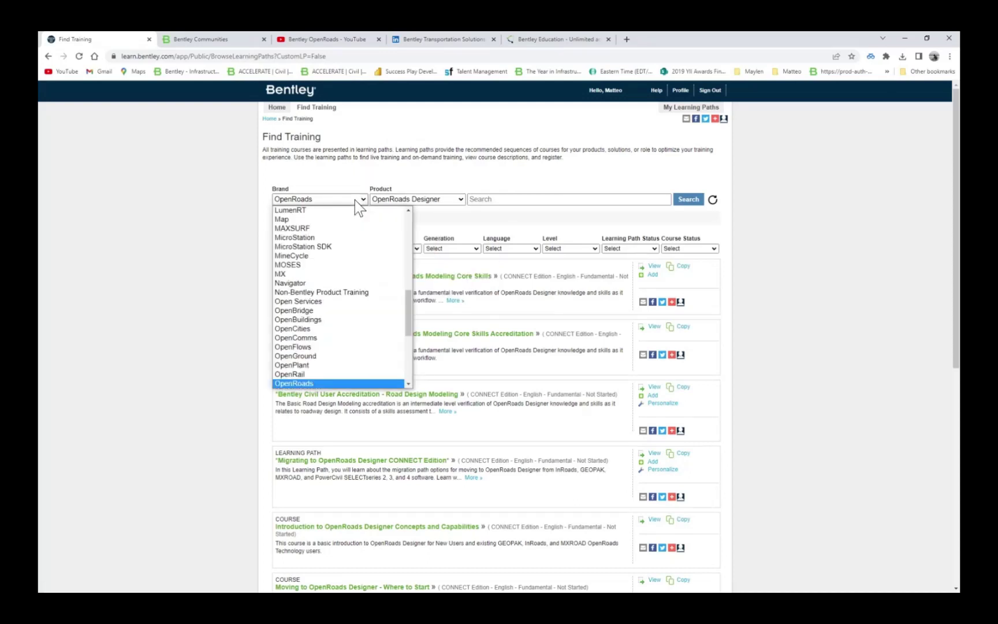
click(335, 374)
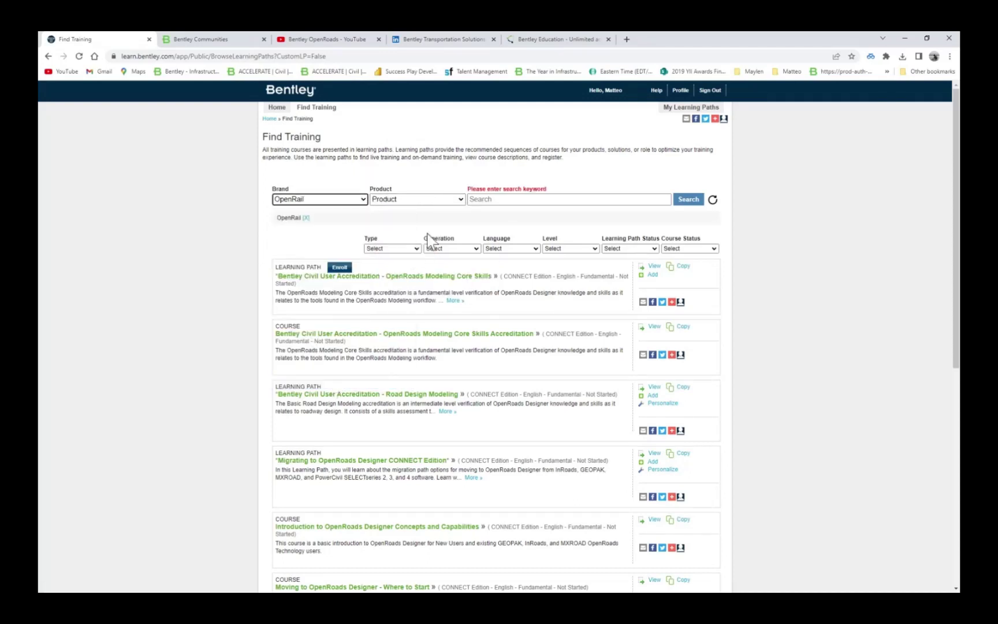
click(445, 201)
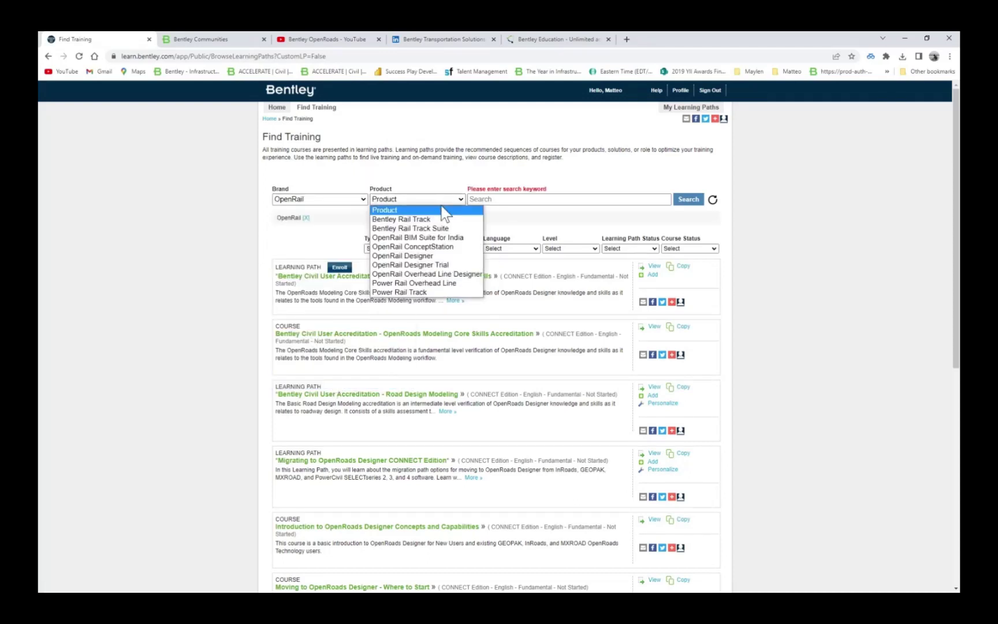
click(434, 258)
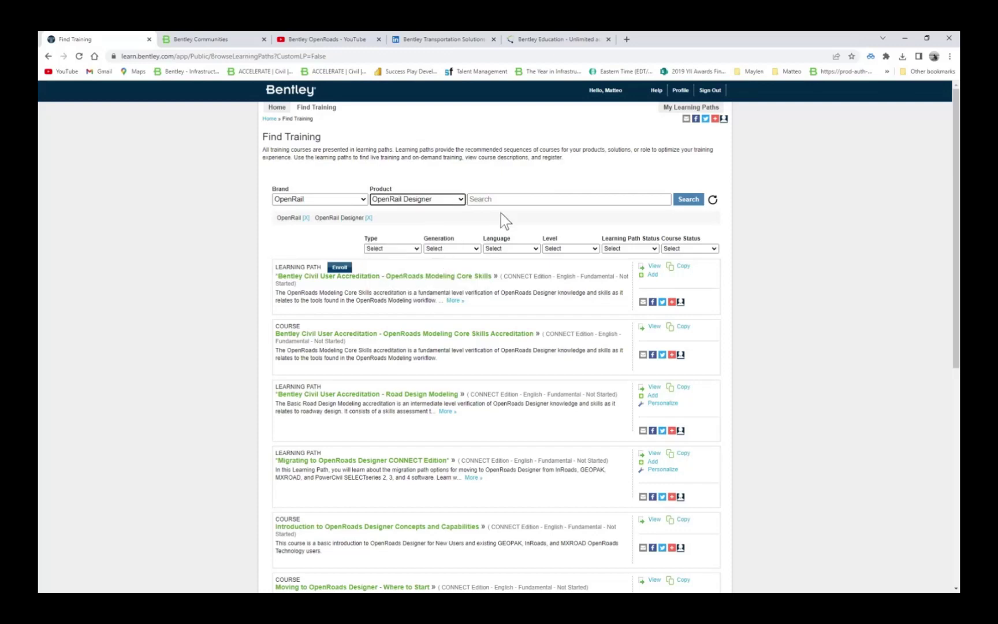
click(687, 202)
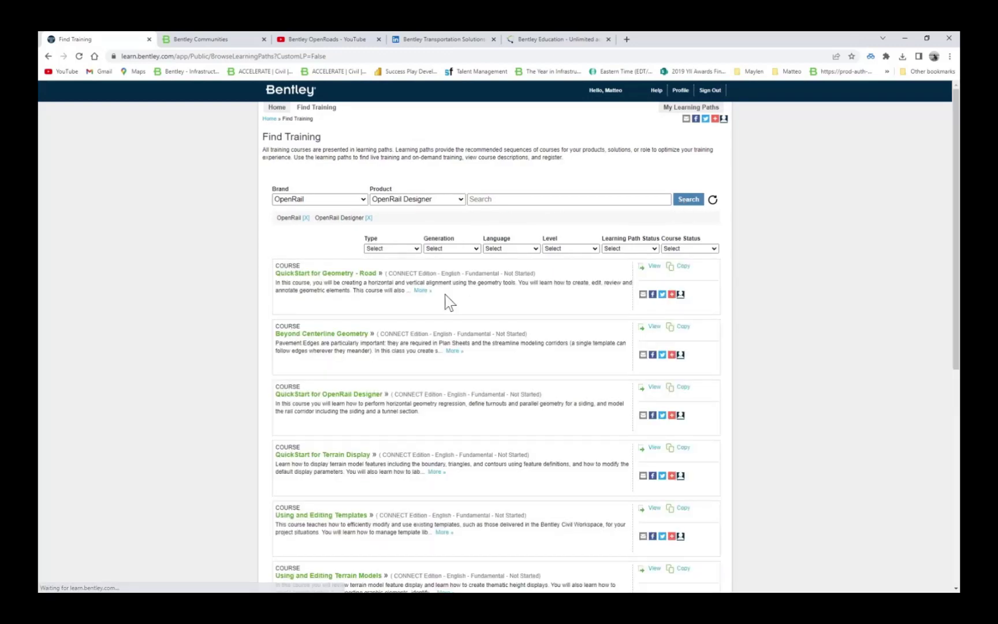
Limit results to Learning Path type and open the Rail Design & Modeling Fundamentals path
click(412, 249)
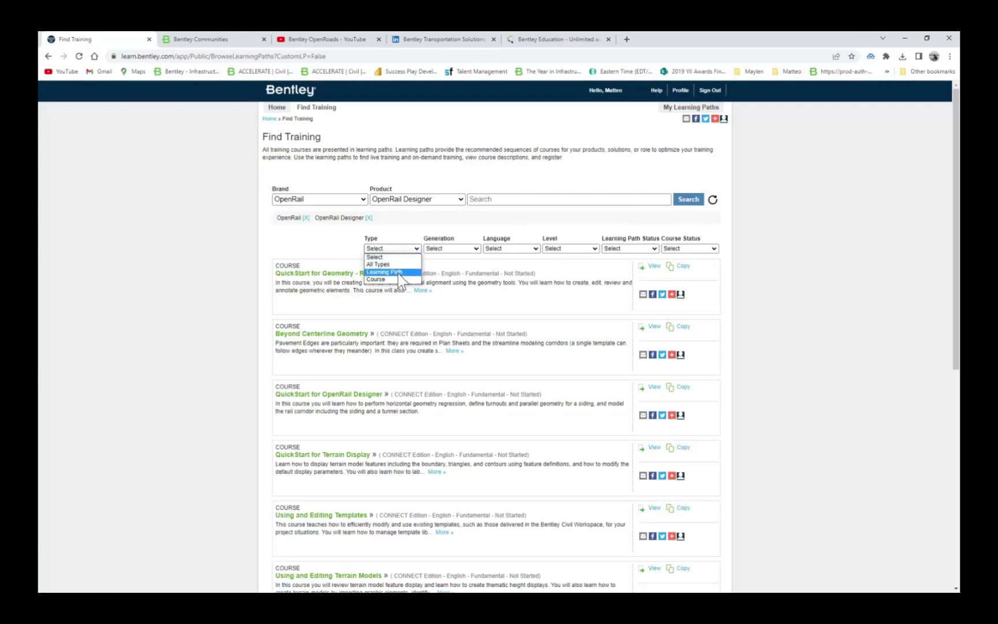
click(397, 273)
scroll(421, 256, down, 1)
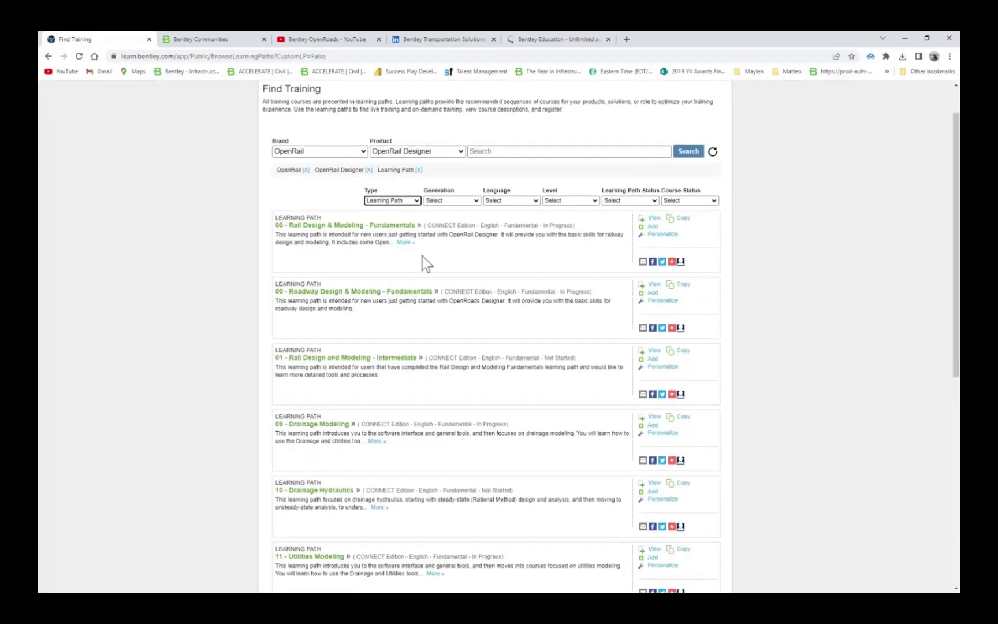
click(405, 242)
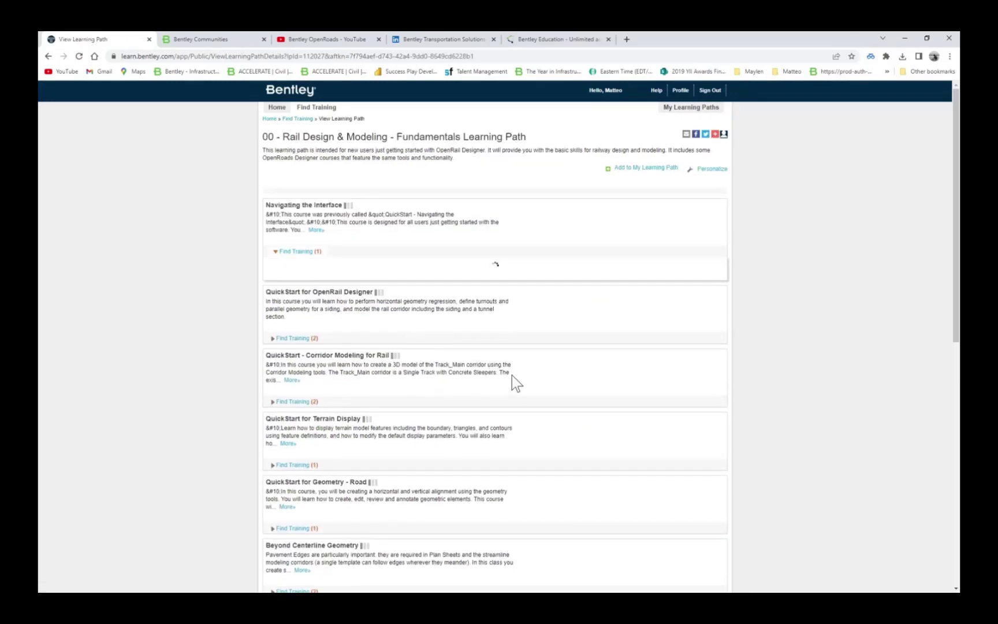
Expand the QuickStart for OpenRail Designer trainings within the Fundamentals learning path
scroll(513, 373, down, 2)
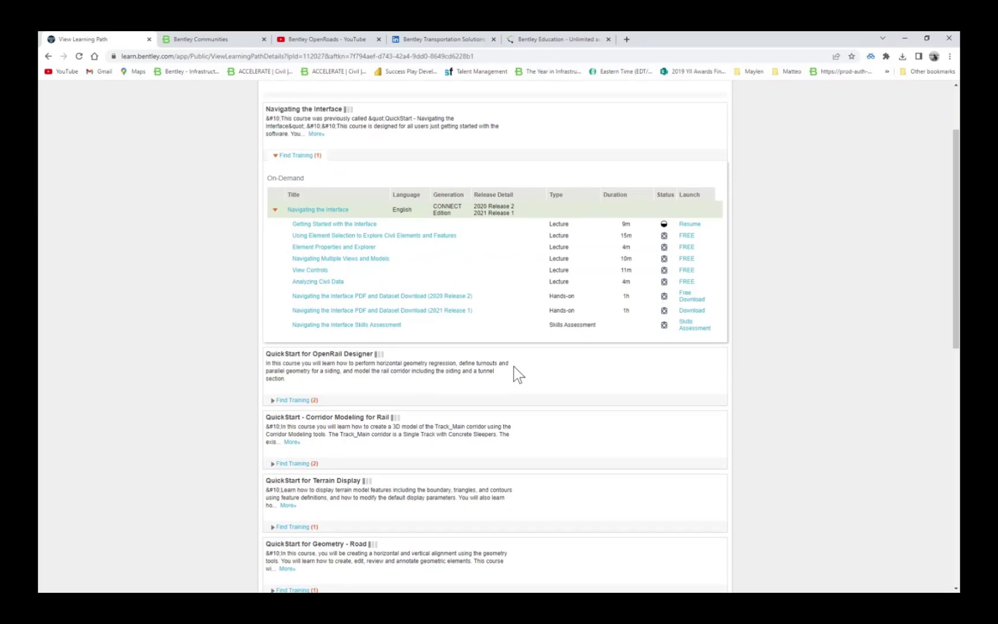
scroll(513, 373, down, 2)
click(298, 304)
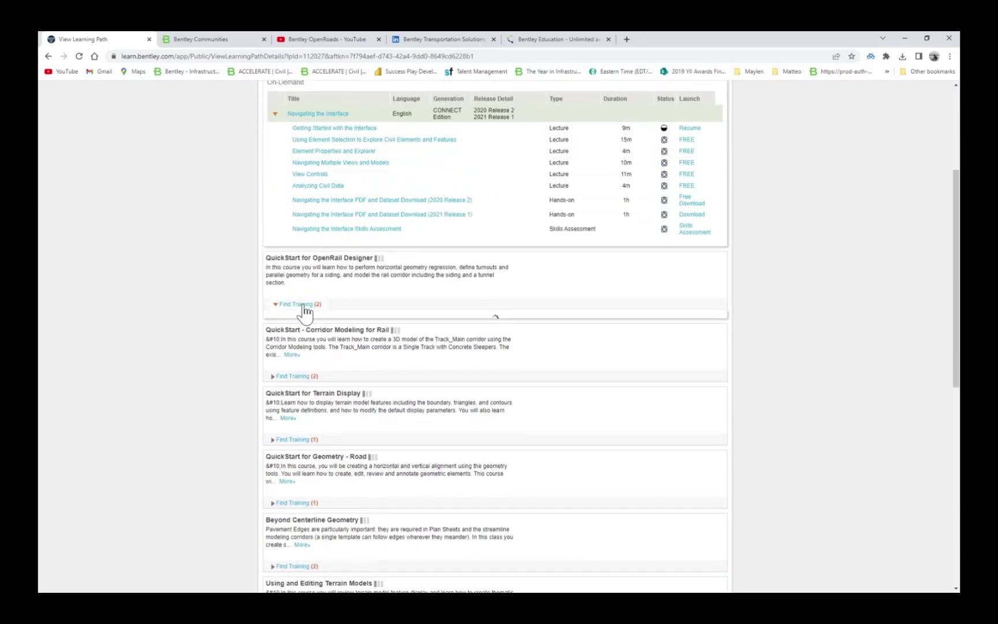
scroll(687, 368, down, 3)
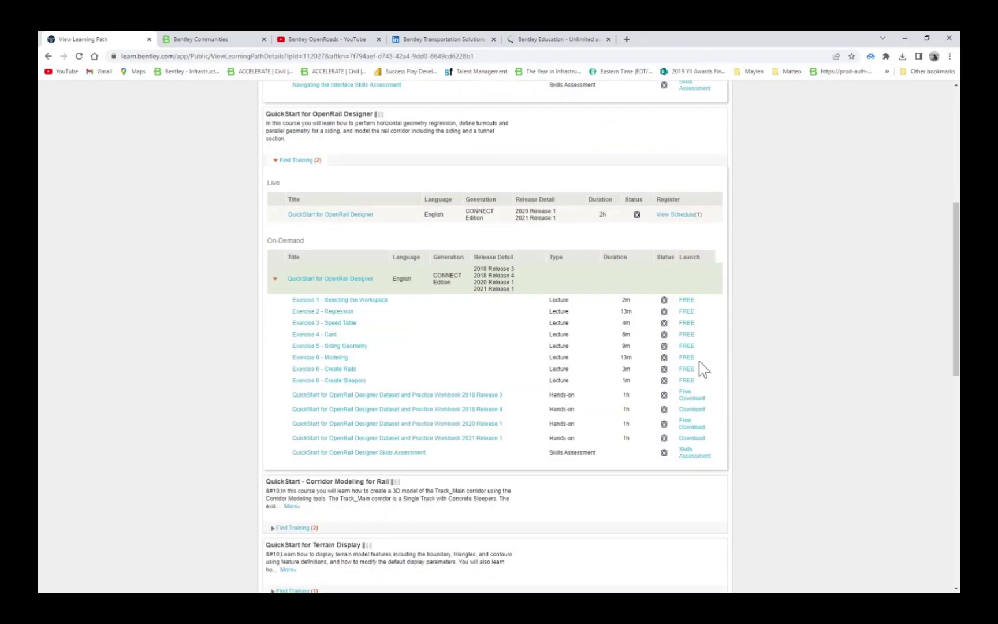
scroll(664, 407, up, 4)
scroll(684, 400, up, 3)
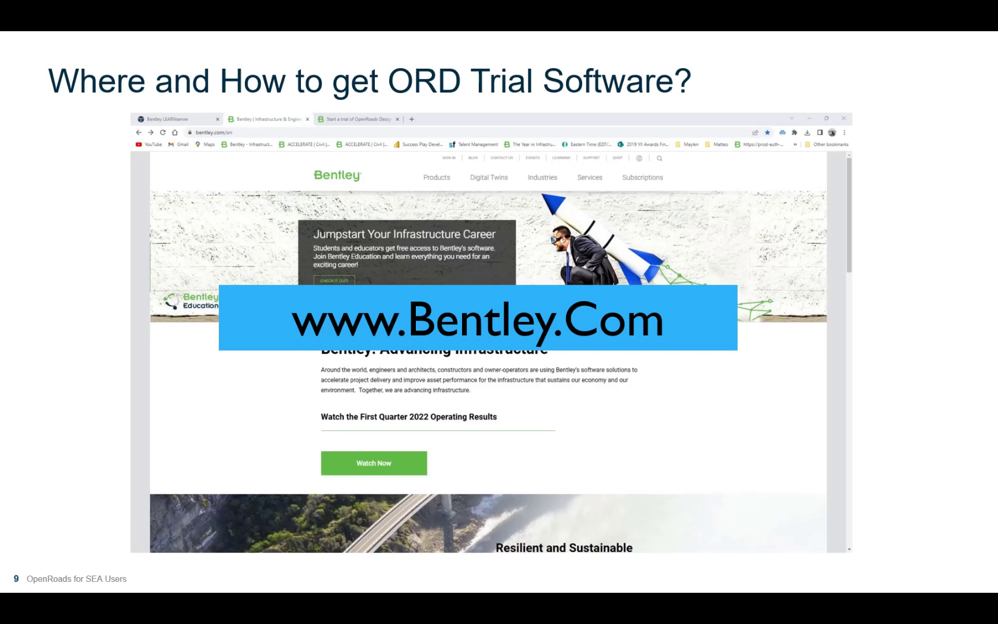
Play the Bentley website video on the 'Where and How to get ORD Trial Software?' slide
key(Right)
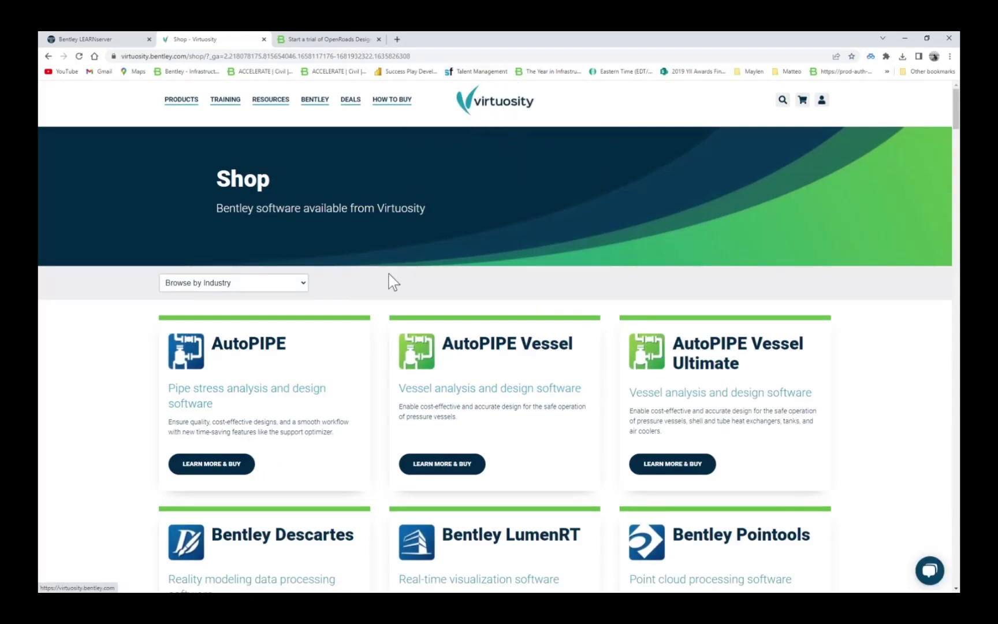
Filter the Virtuosity shop's products to the Civil Design industry
scroll(286, 312, down, 3)
scroll(404, 410, down, 2)
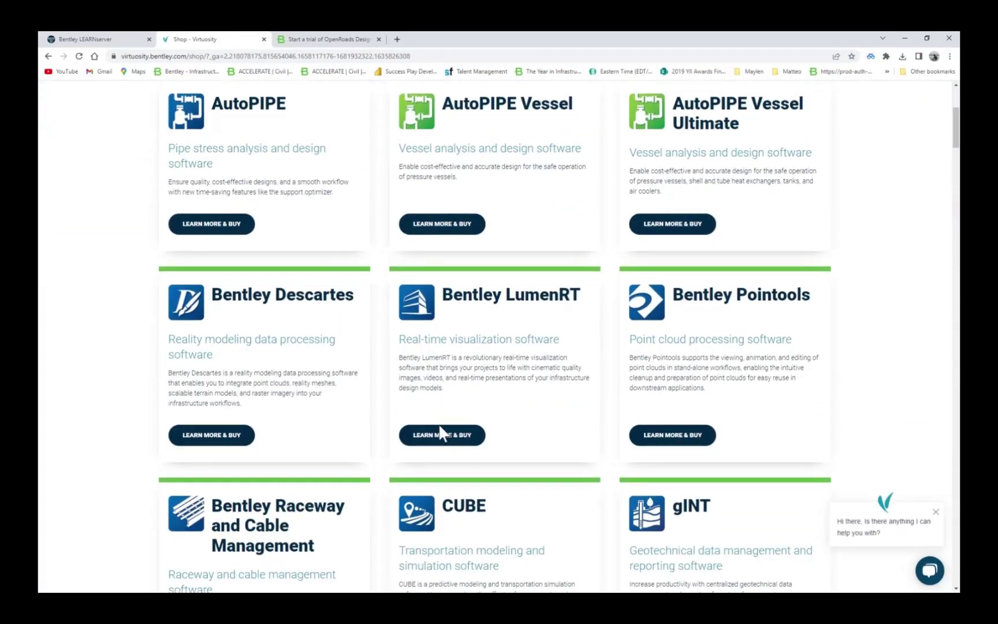
scroll(683, 436, down, 2)
scroll(683, 434, down, 2)
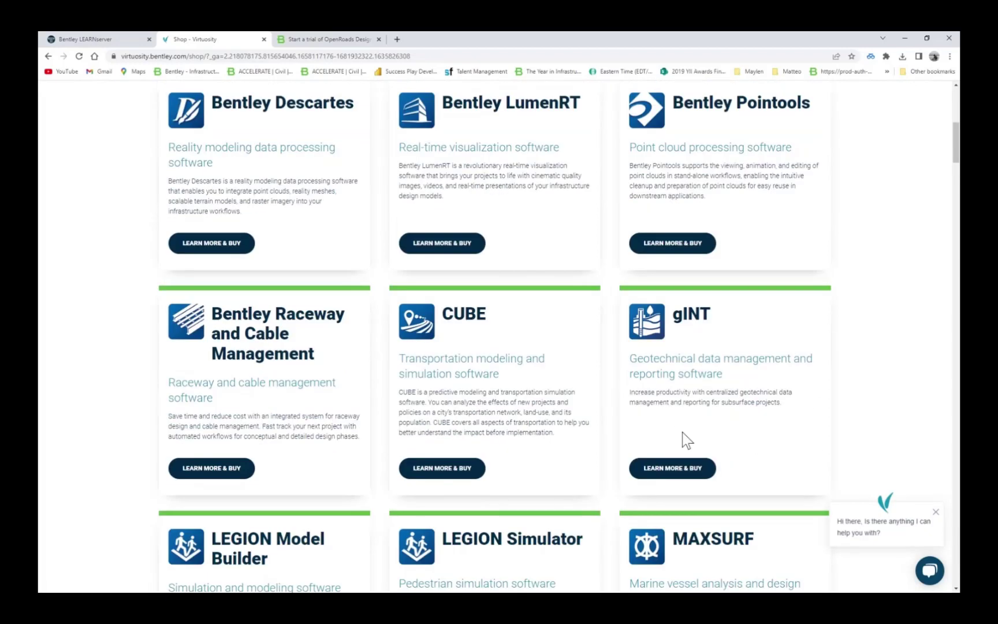
scroll(595, 403, up, 4)
scroll(353, 287, up, 5)
click(281, 280)
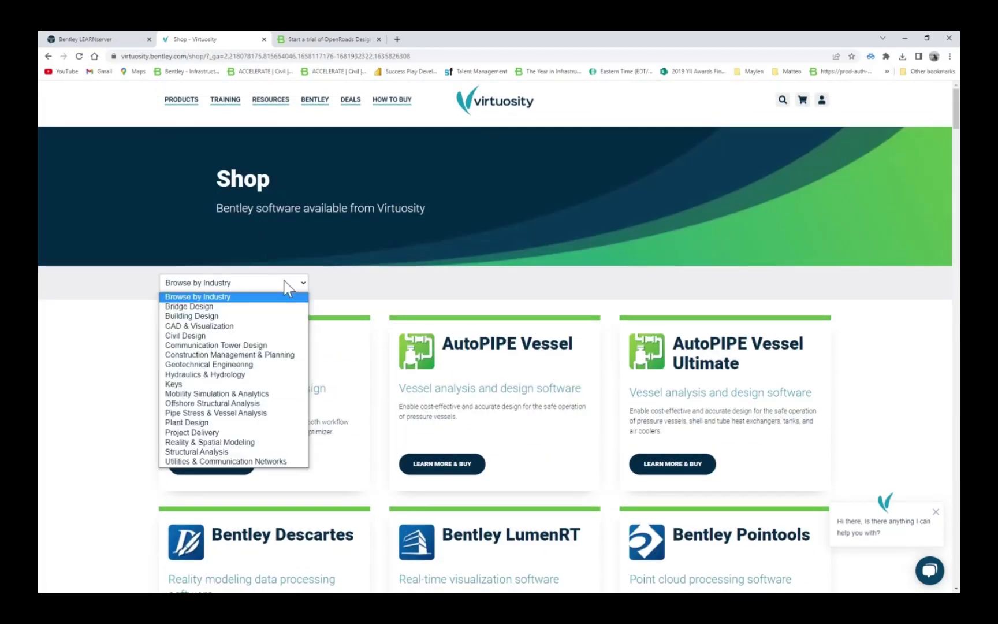
click(247, 337)
Open the OpenRoads Designer product page from the Civil Design listing
scroll(701, 419, down, 2)
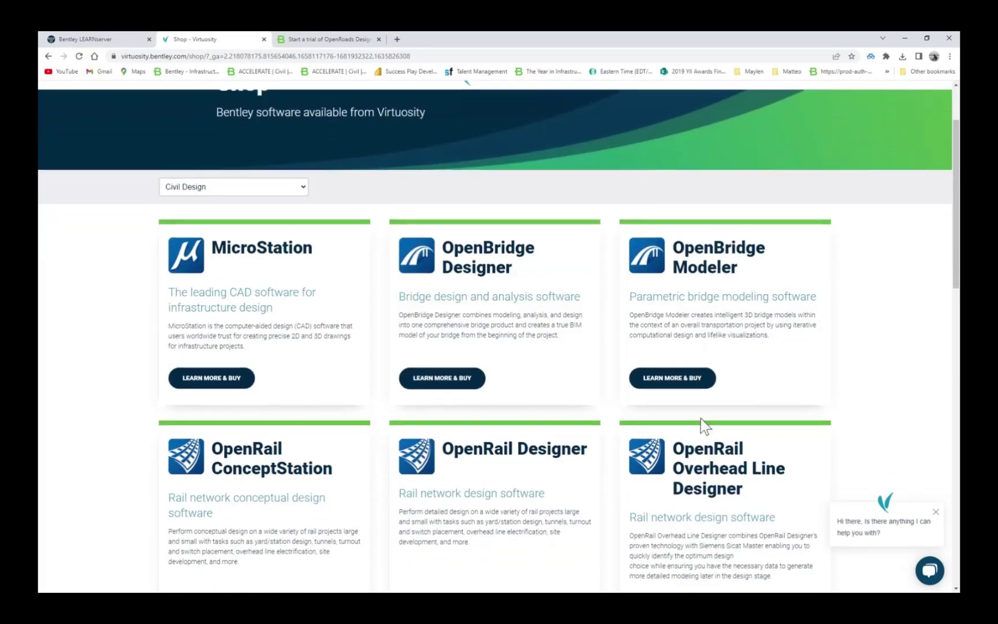
scroll(701, 421, down, 2)
scroll(749, 443, down, 1)
scroll(750, 441, down, 3)
scroll(649, 398, down, 2)
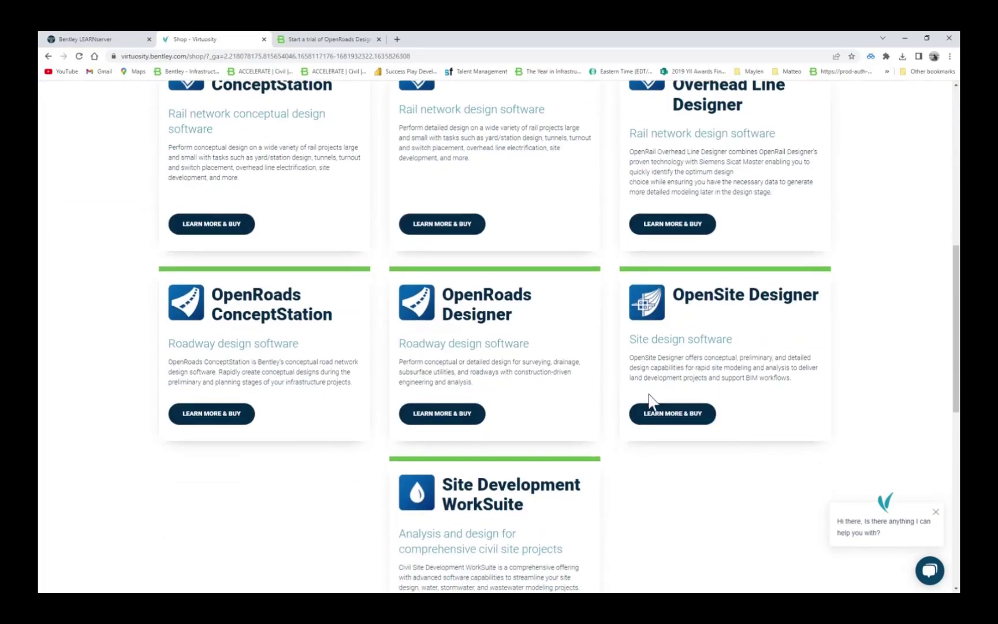
click(444, 413)
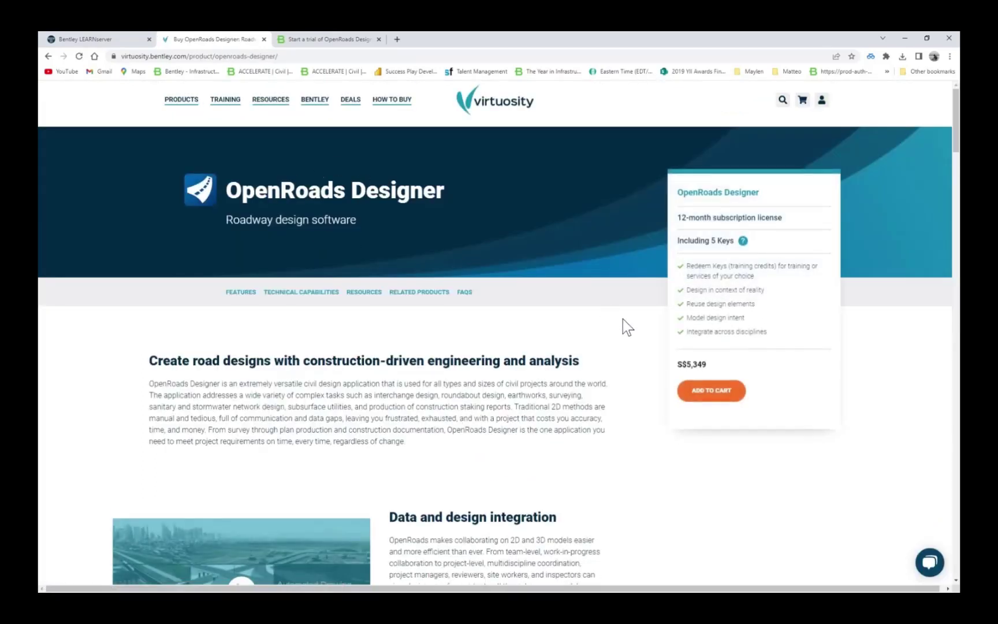
Scroll past features, capabilities and FAQ to the 14-day Try for Free section
scroll(600, 416, down, 2)
scroll(601, 426, down, 3)
scroll(602, 421, down, 3)
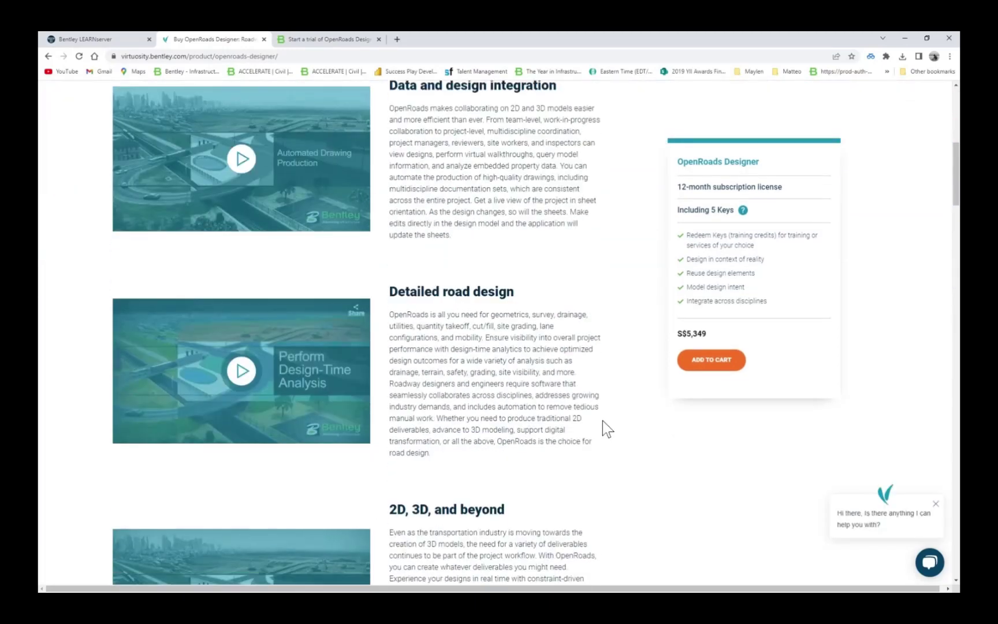
scroll(603, 421, down, 2)
scroll(602, 421, down, 3)
scroll(605, 421, down, 3)
scroll(607, 422, down, 4)
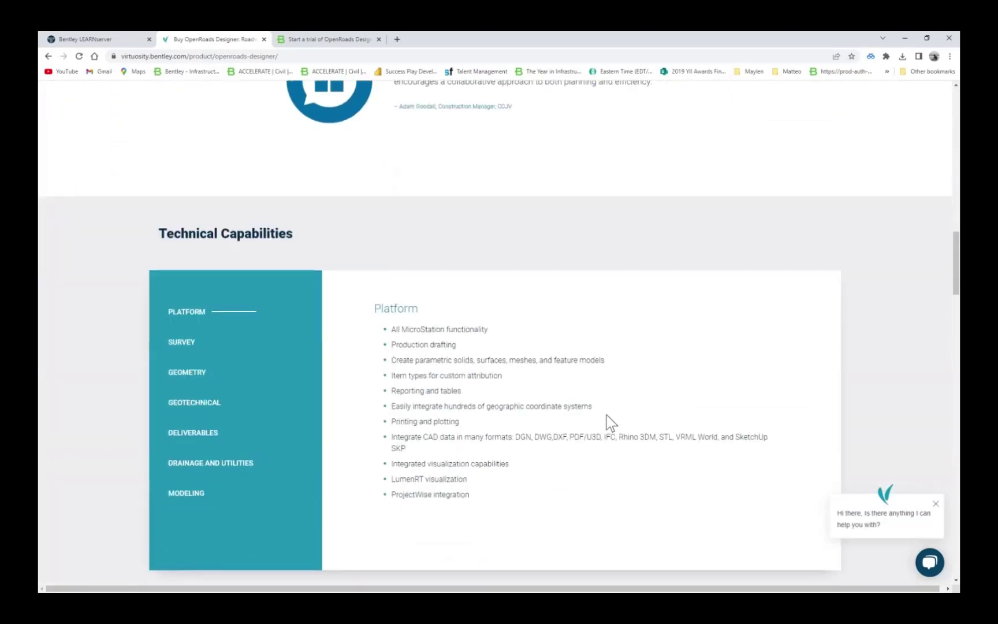
scroll(607, 416, down, 5)
scroll(607, 416, down, 3)
scroll(607, 416, down, 3)
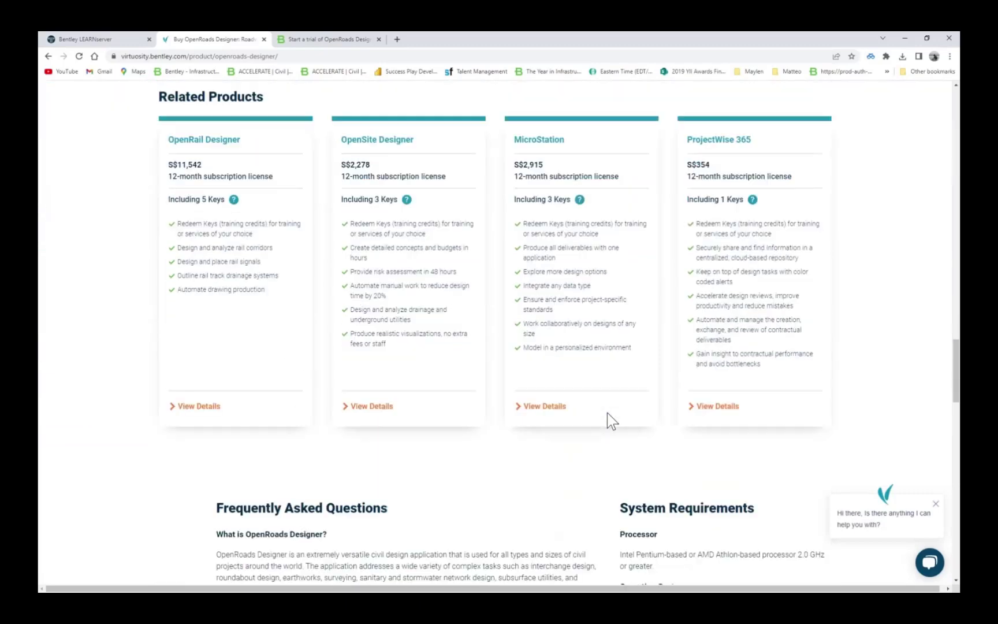
scroll(608, 412, down, 4)
scroll(608, 412, down, 3)
scroll(607, 412, down, 4)
scroll(608, 412, down, 6)
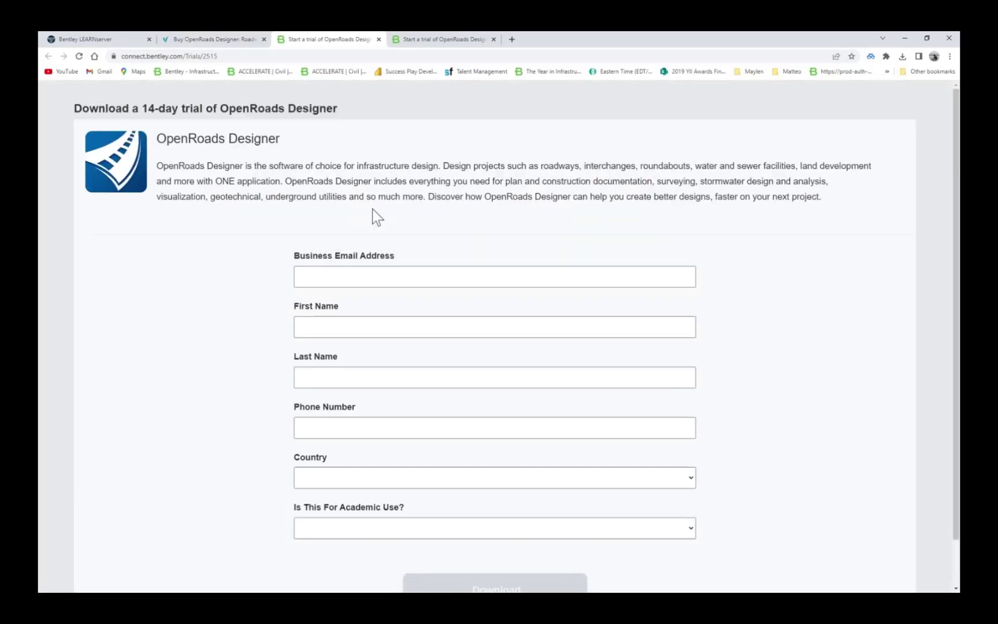
Submit the trial form and save the OpenRoads Designer installer into Downloads
scroll(378, 412, down, 1)
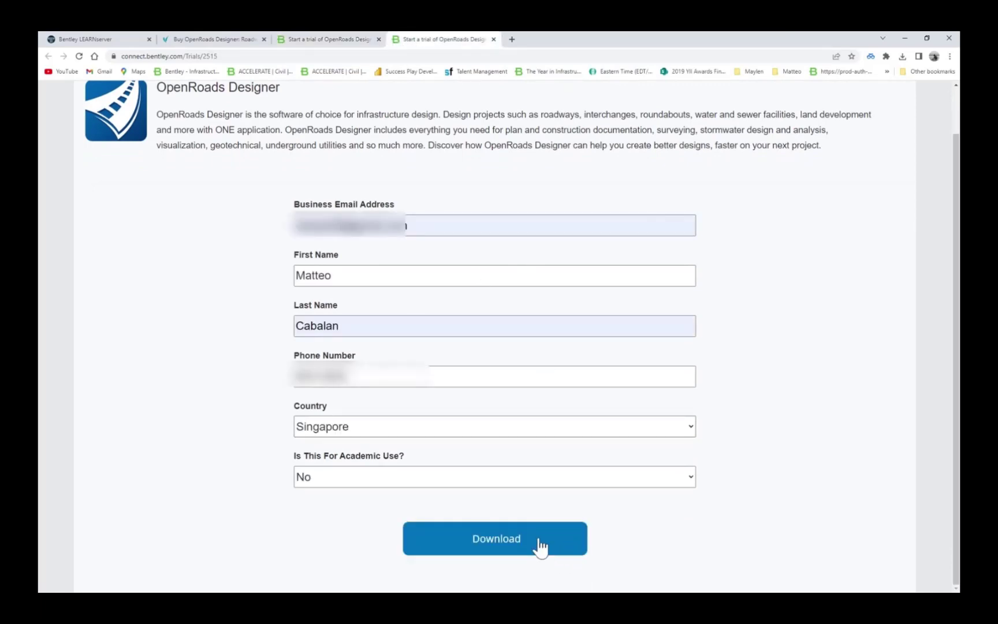
click(539, 540)
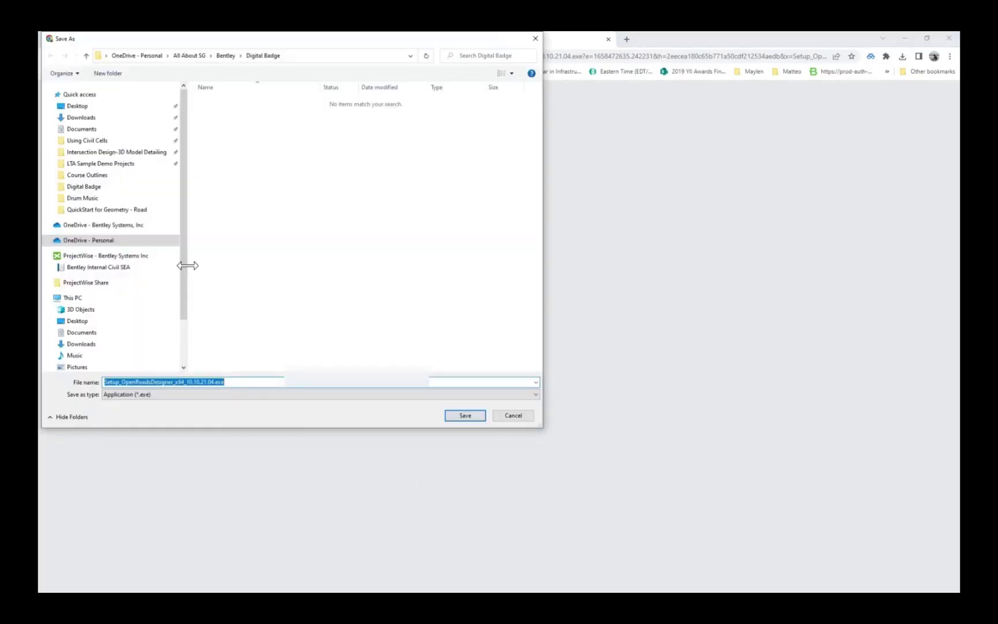
drag(185, 269, 185, 336)
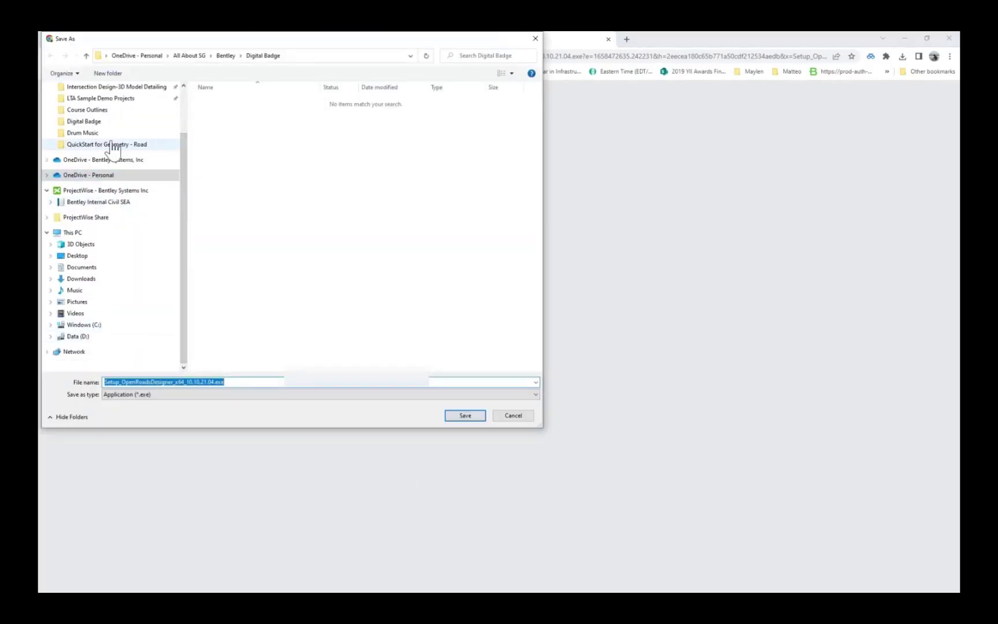
scroll(115, 162, up, 3)
click(89, 119)
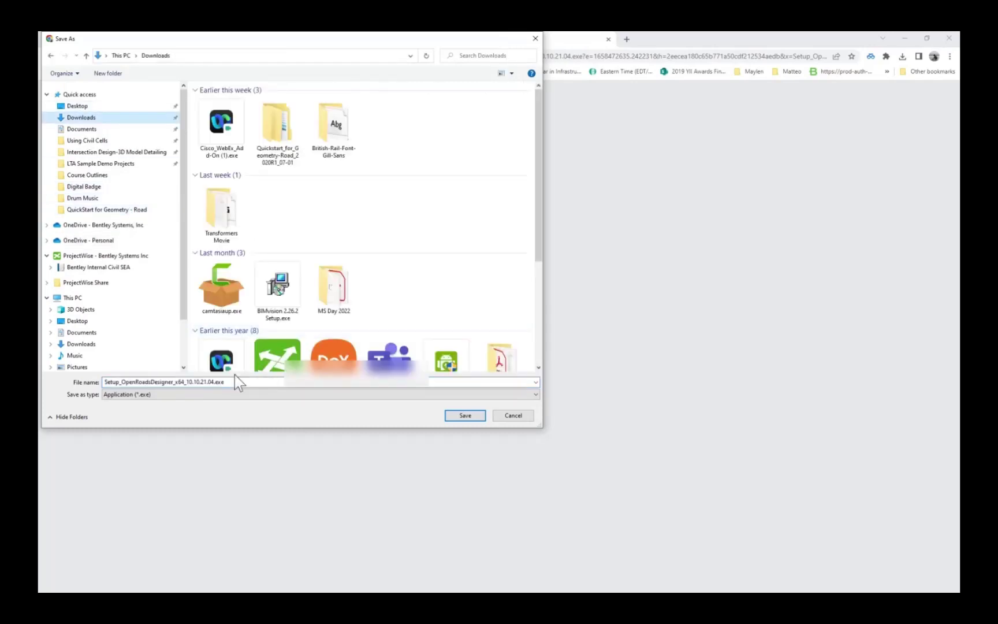
click(464, 417)
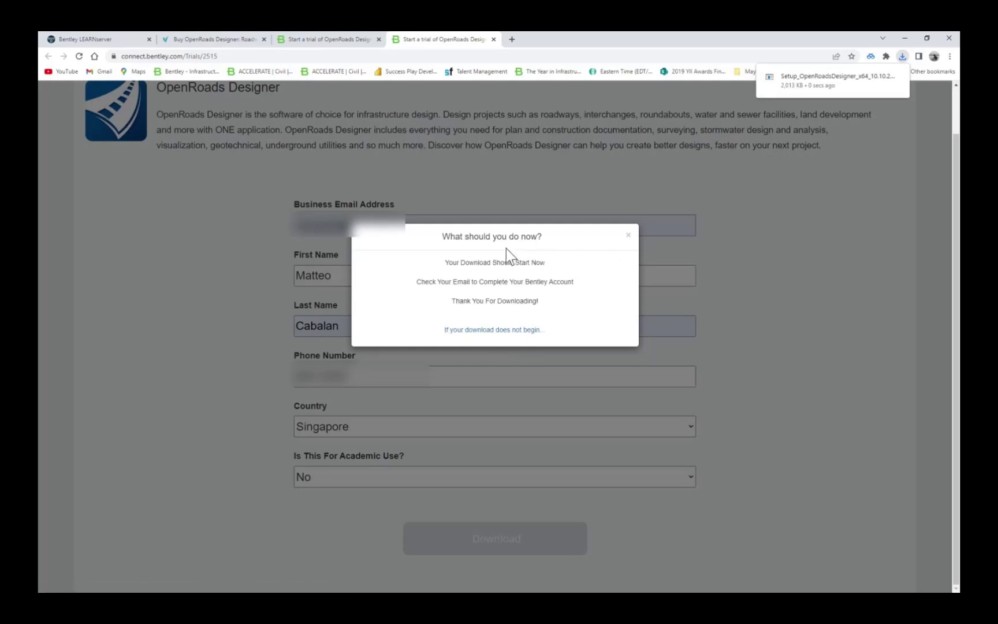
Dismiss the confirmation and run the Setup_OpenRoadsDesigner exe from Downloads
click(628, 236)
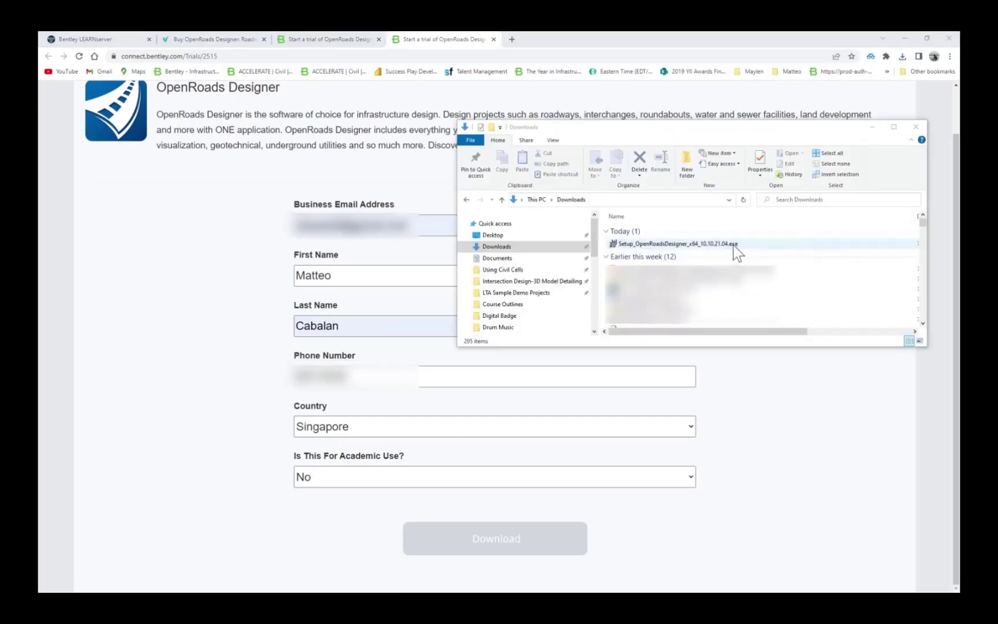
click(748, 244)
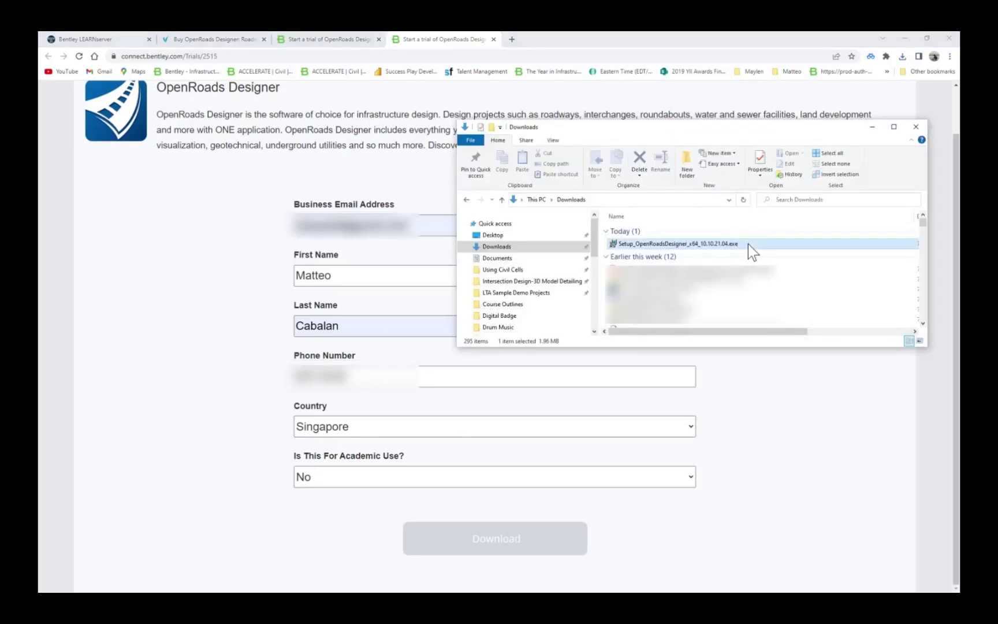
double_click(707, 245)
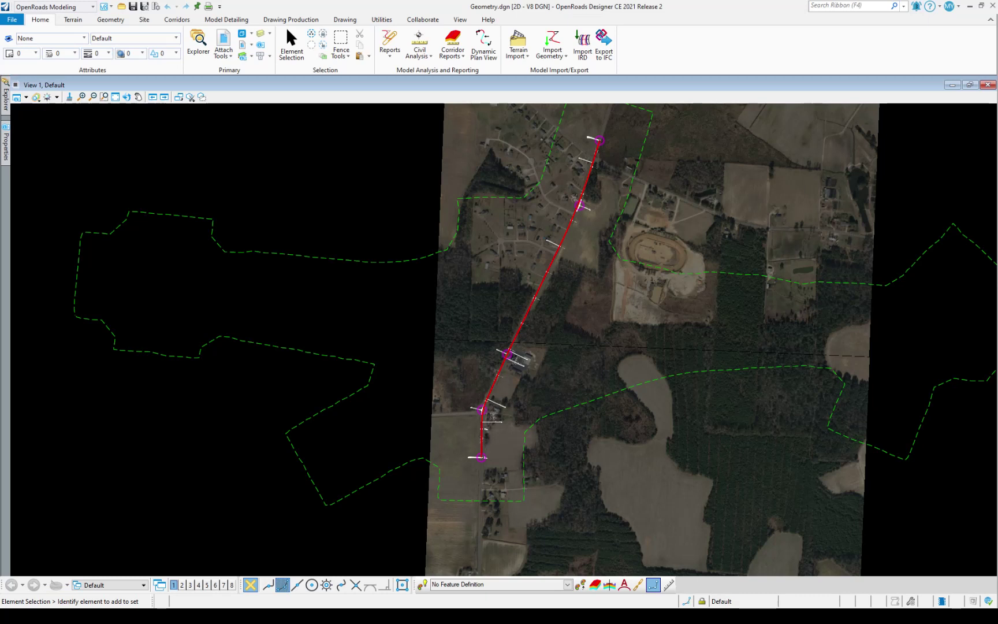
Inspect the Geometry.dgn alignment, select the project boundary, and show the workflow list
scroll(757, 414, down, 1)
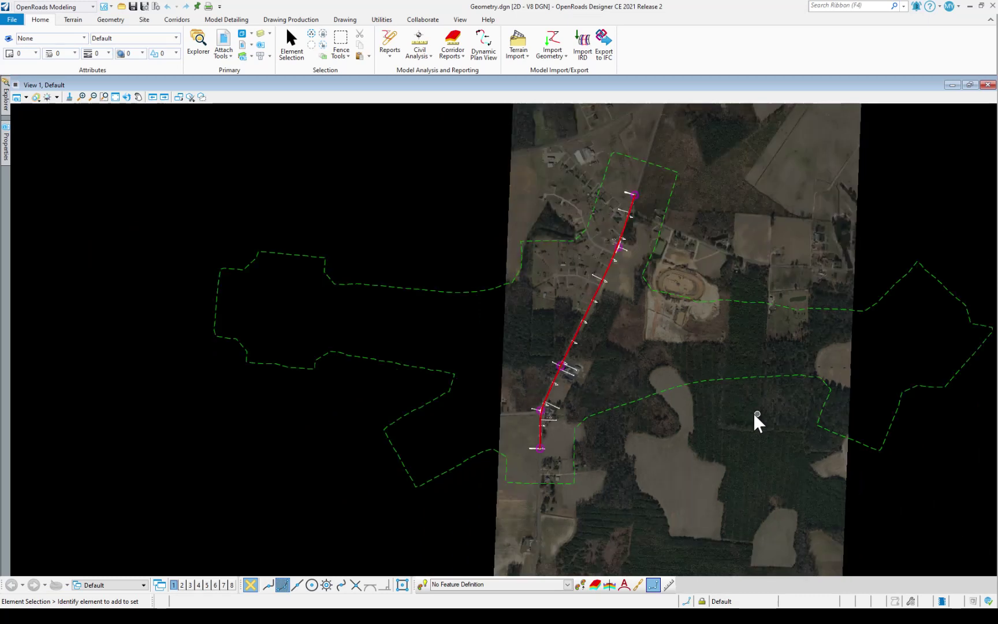
scroll(757, 415, up, 1)
drag(722, 419, 550, 414)
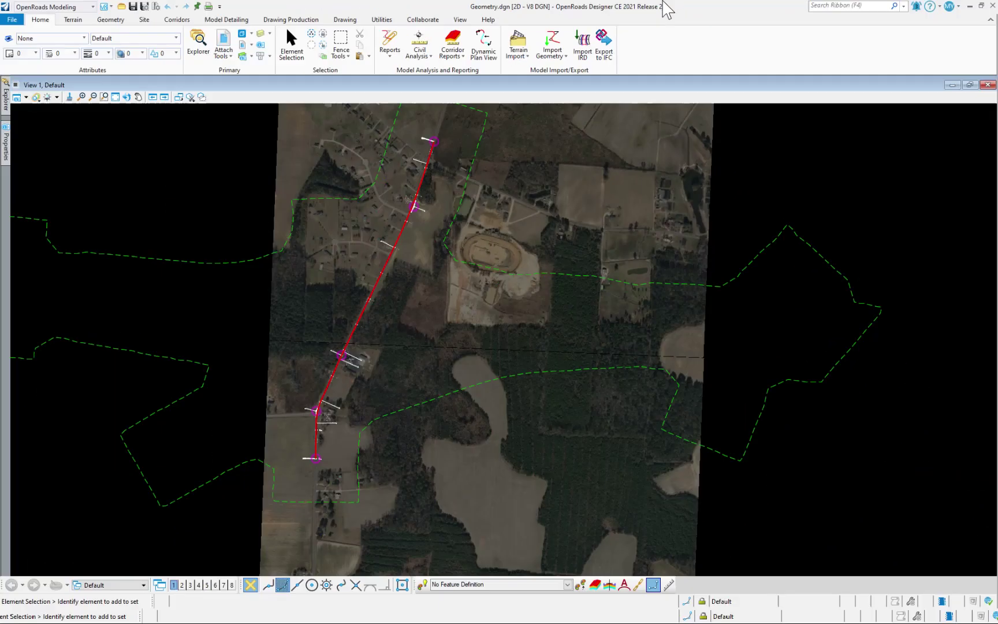
click(481, 261)
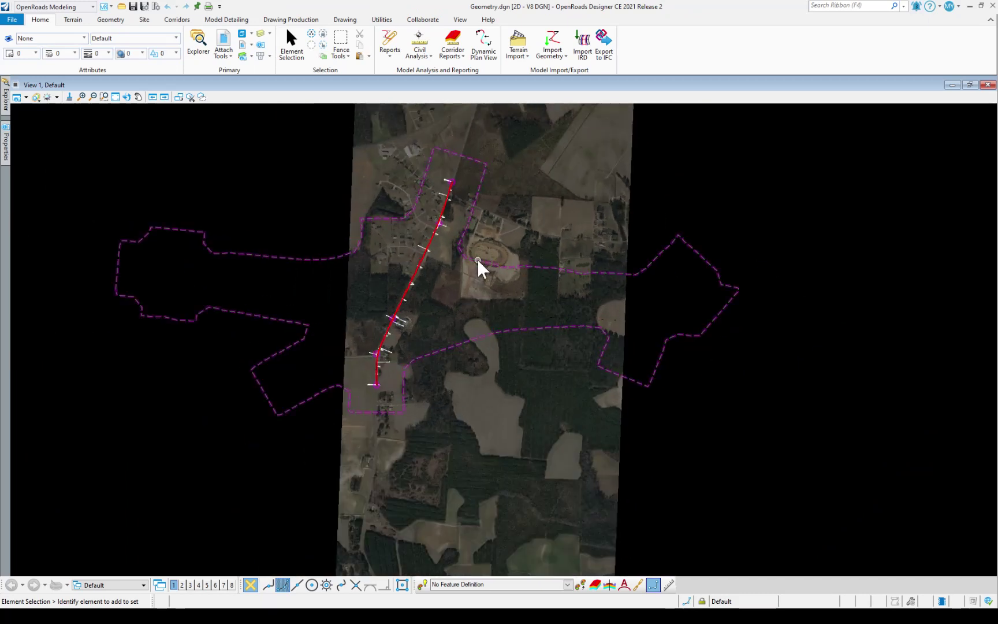
drag(478, 267, 536, 317)
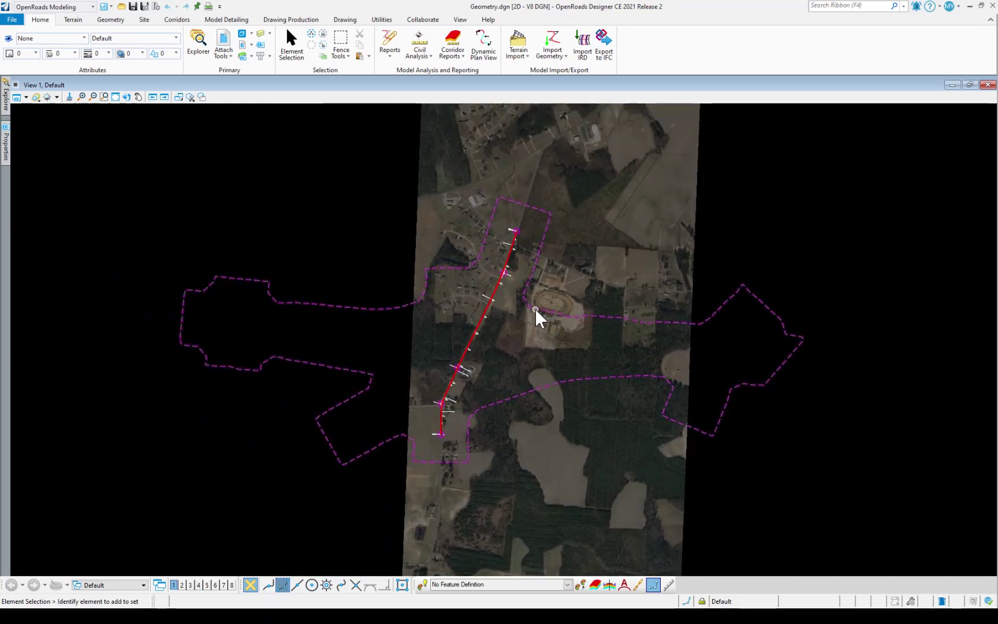
scroll(536, 317, up, 1)
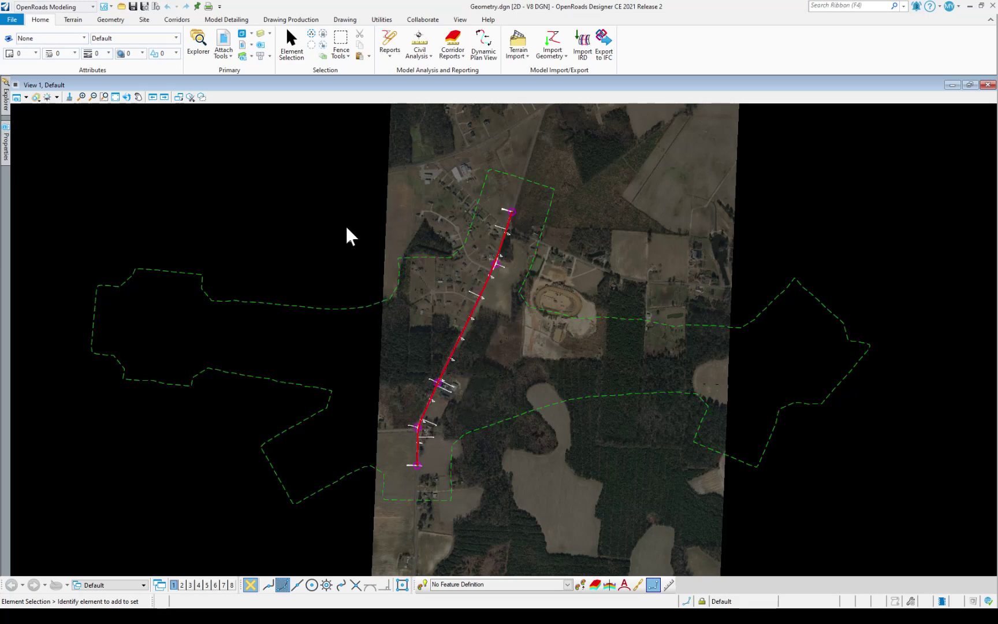
click(89, 7)
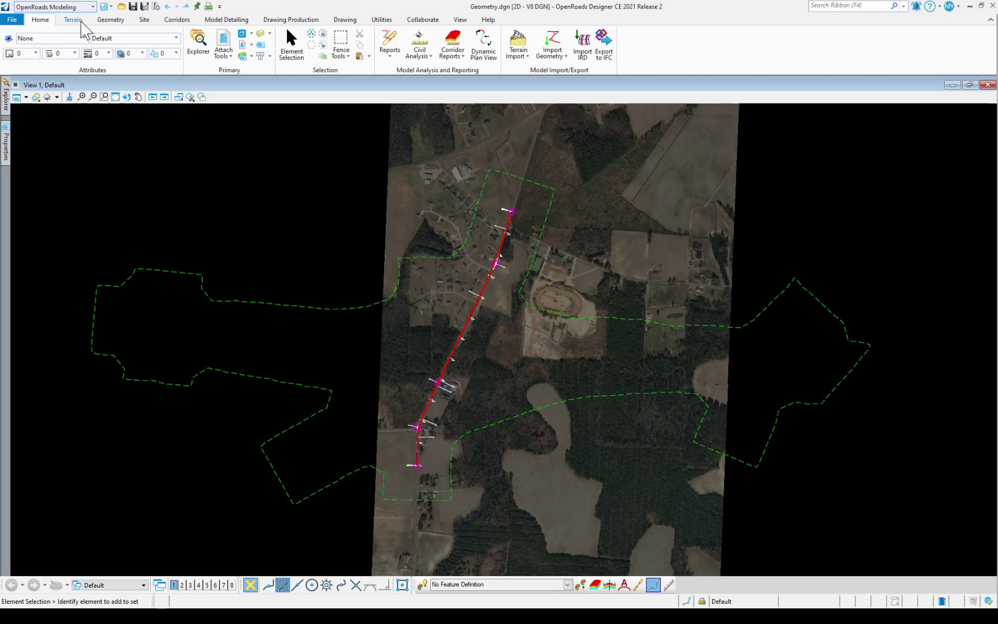
Browse the Terrain, Geometry, Site, Corridors and Drawing Production ribbon tabs in turn
click(74, 20)
click(97, 20)
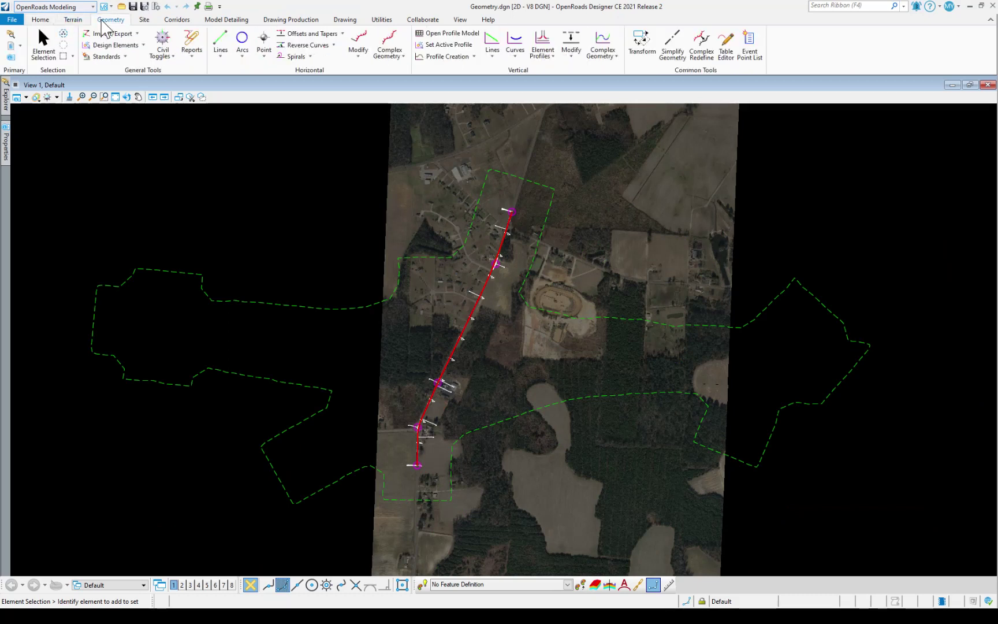
click(145, 20)
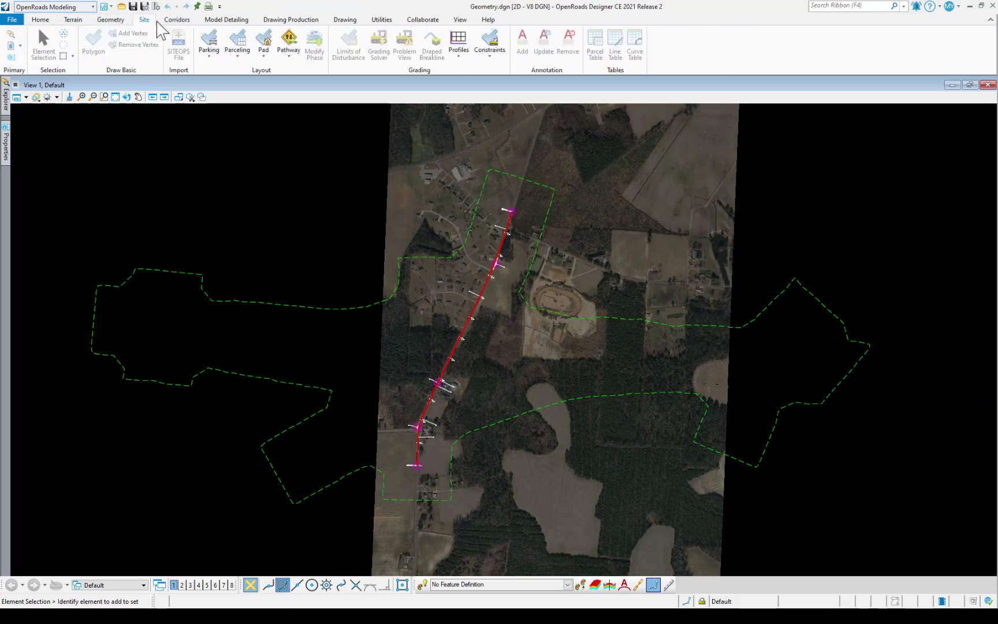
click(176, 20)
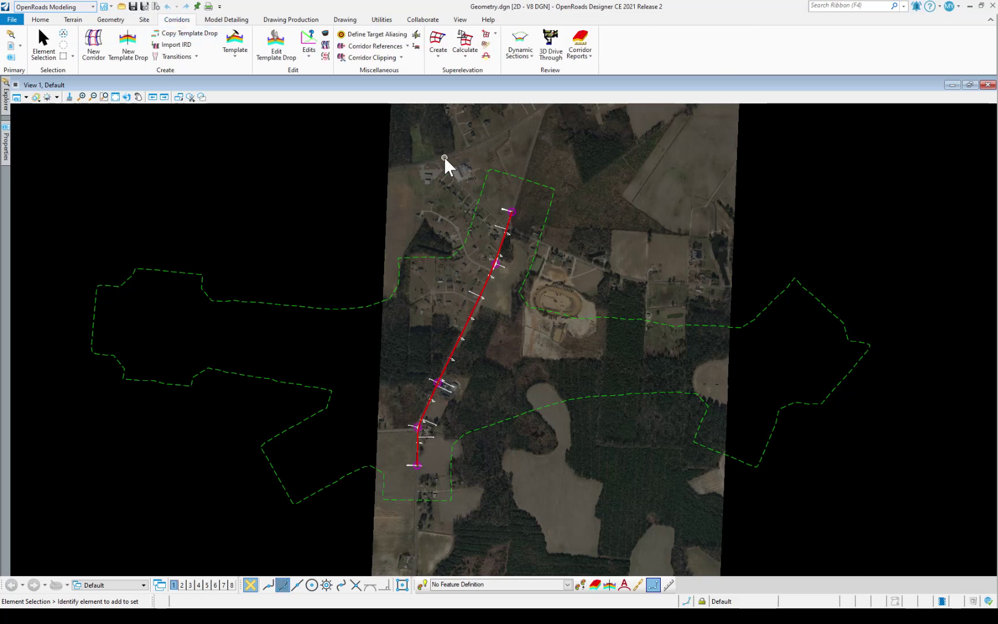
click(300, 20)
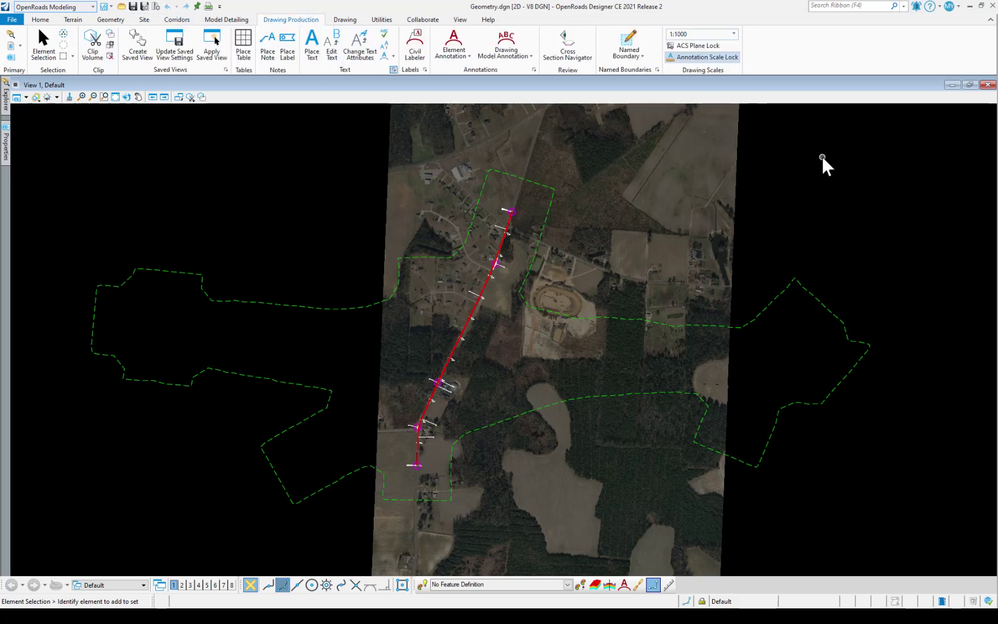